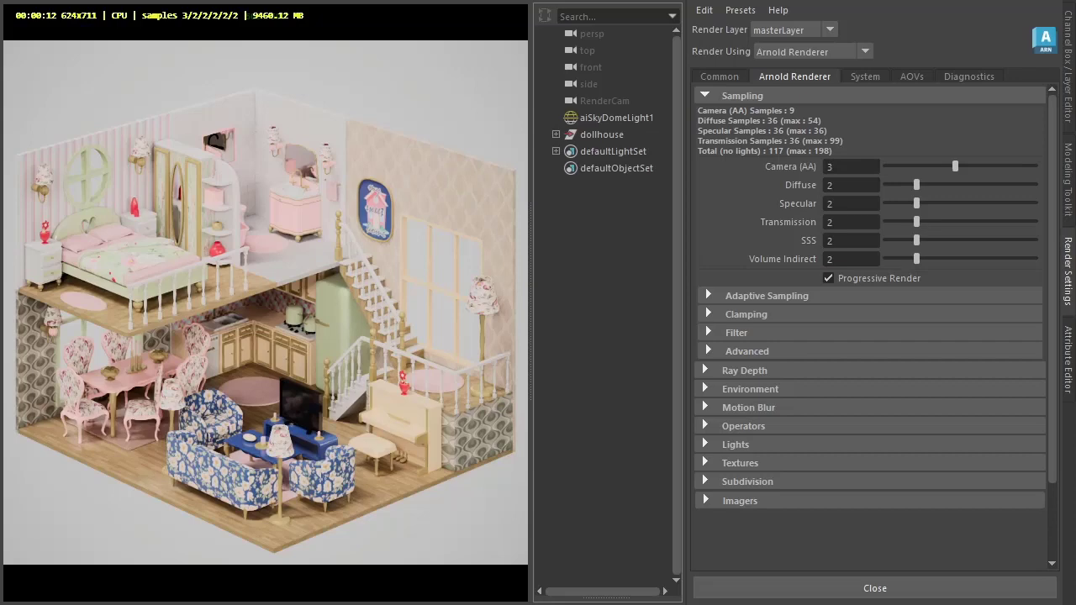
Step: In Maya, set the Export All file type to Arnold-USD and proceed to save the export
key(Tab)
text(export)
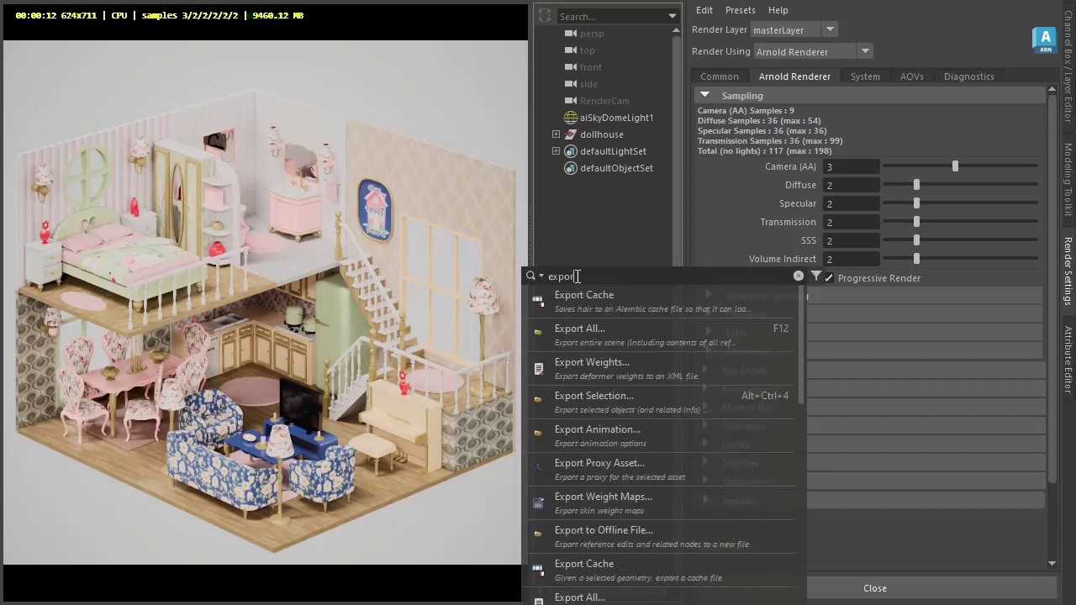
click(754, 336)
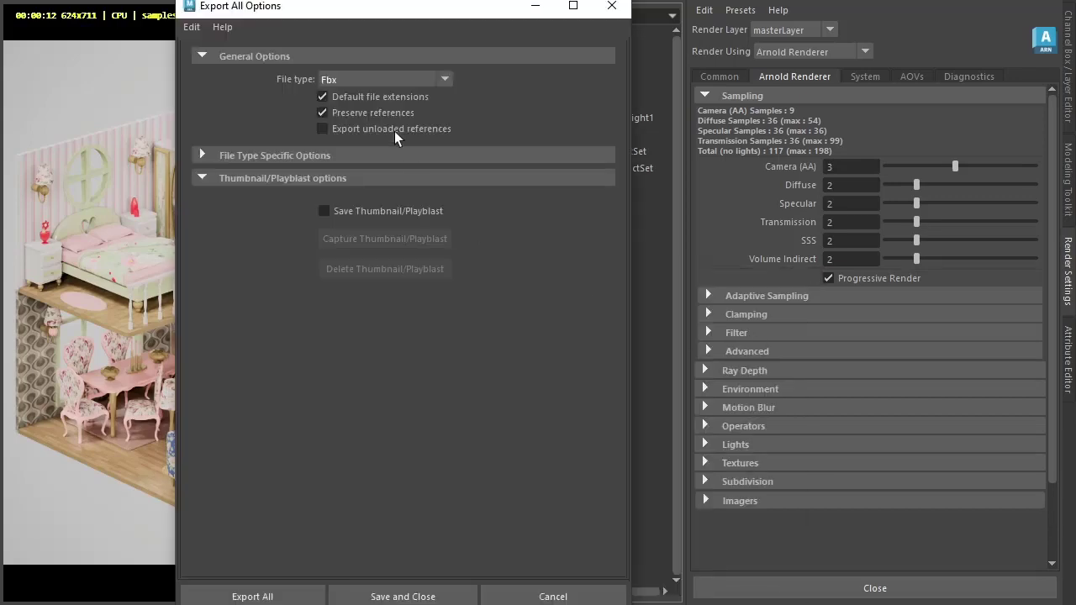
click(346, 80)
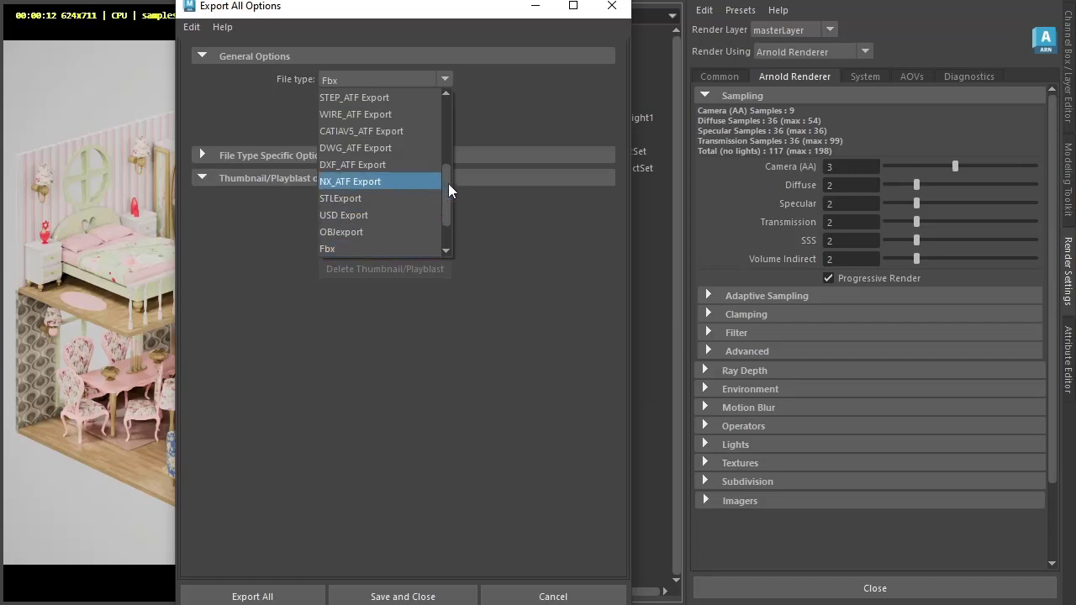
scroll(448, 214, down, 1)
click(358, 249)
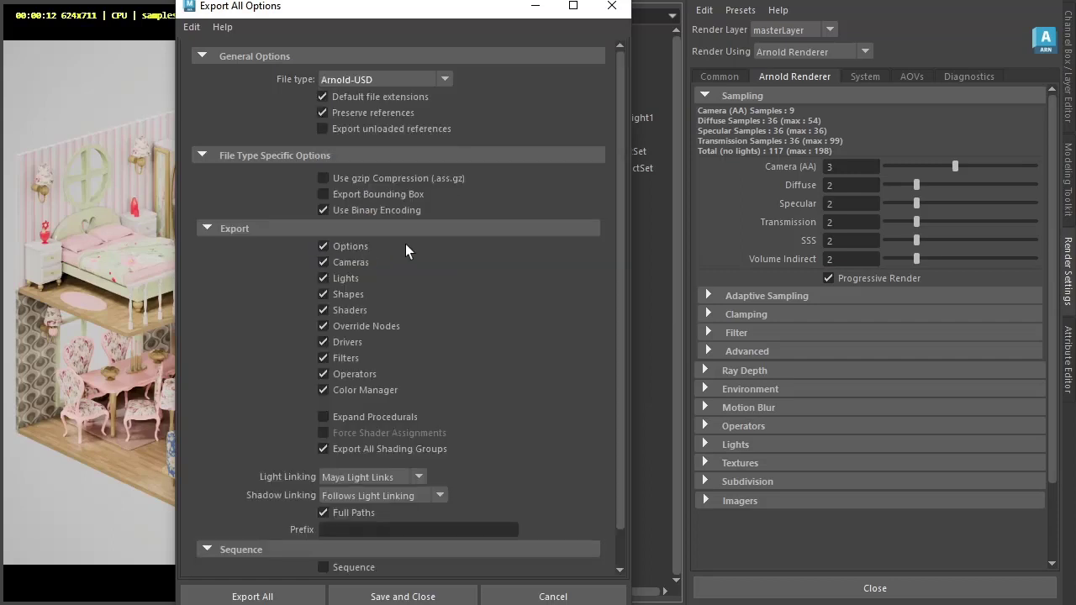
click(273, 433)
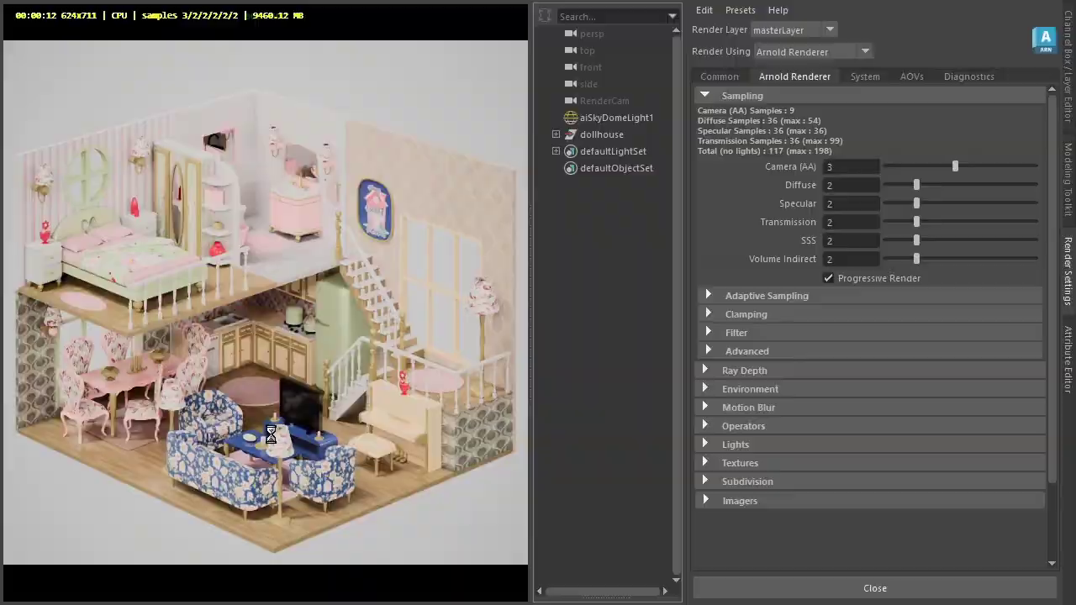
Step: In Houdini, switch to the Solaris desktop and go into the /stage network
key(alt+Tab)
key(Tab)
key(Tab)
key(Tab)
key(Tab)
key(Tab)
key(Tab)
key(Tab)
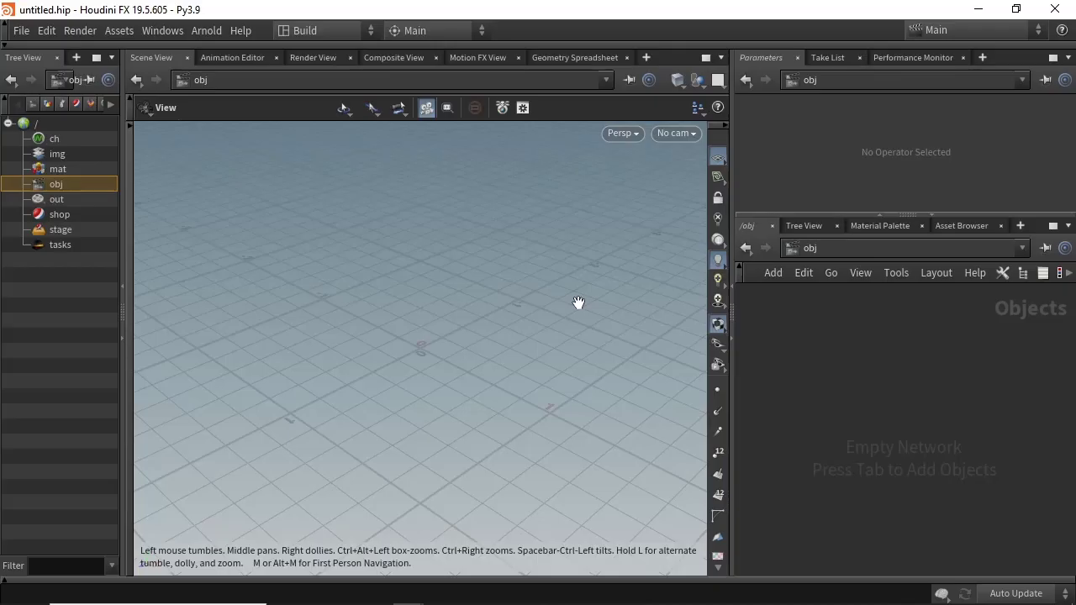
click(332, 29)
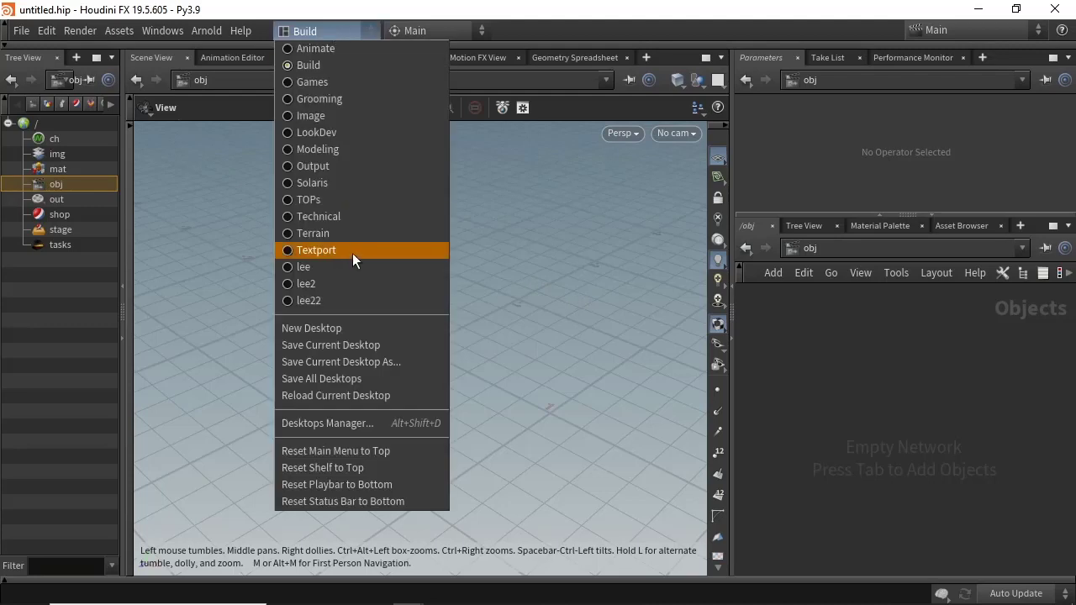
click(348, 184)
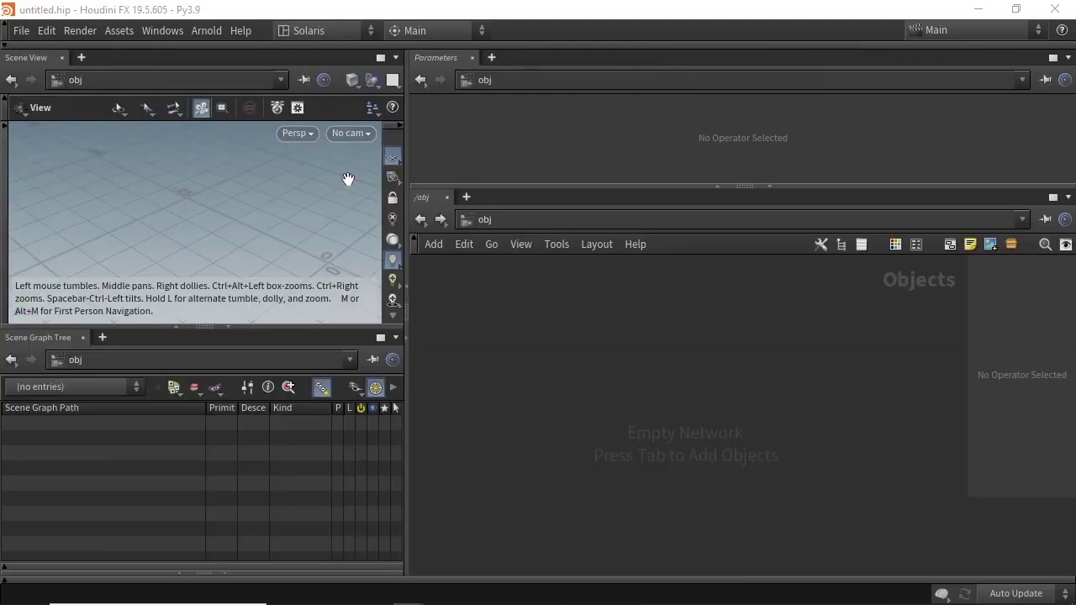
click(510, 218)
click(557, 344)
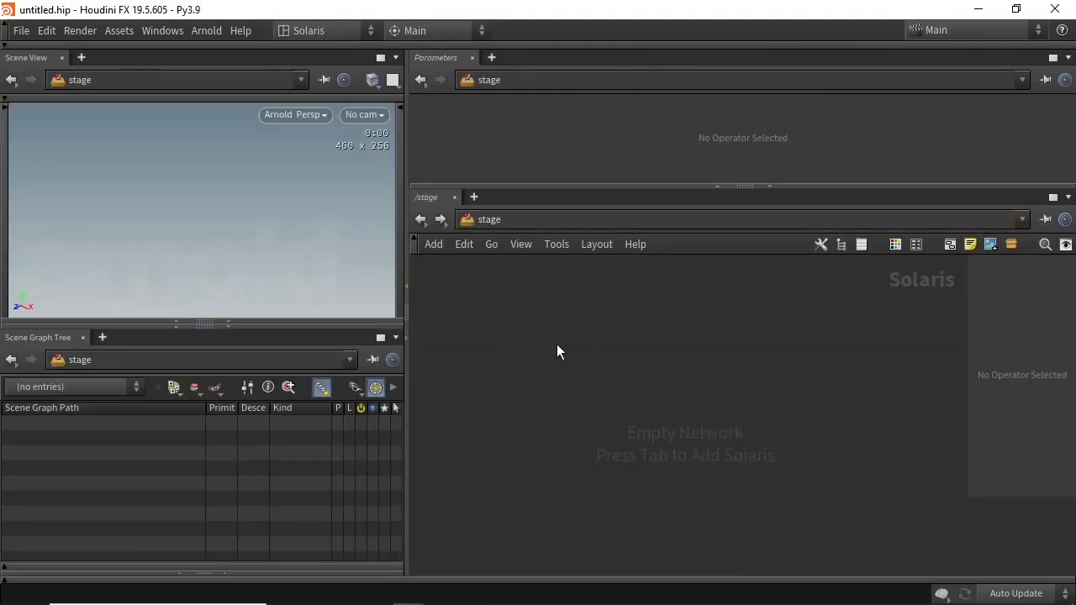
Step: Add a File > Sublayer node, file1, to the stage network
key(Tab)
text(fi)
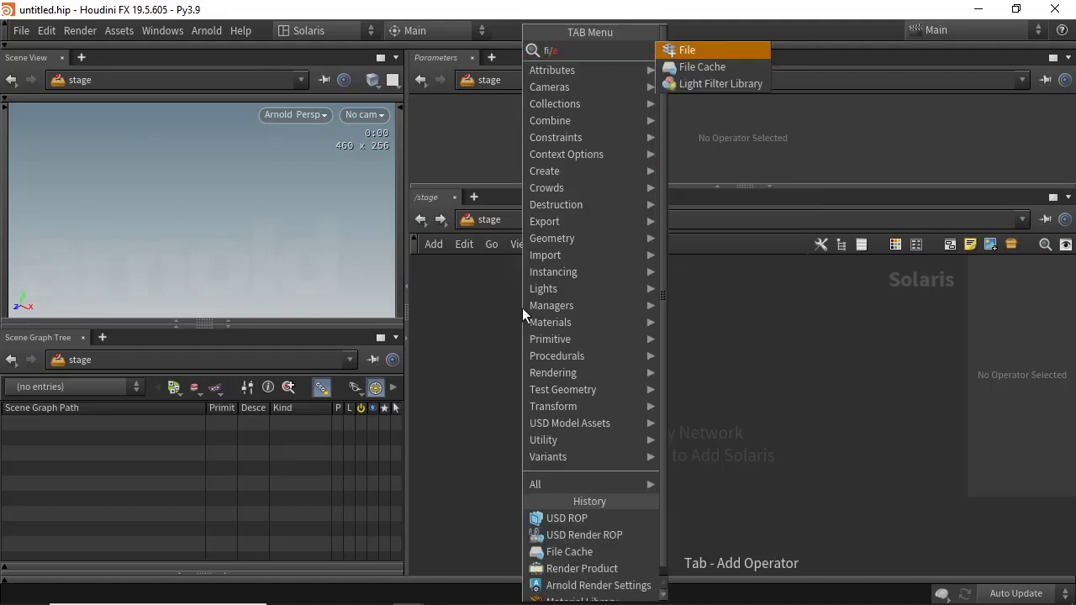
key(Return)
click(427, 405)
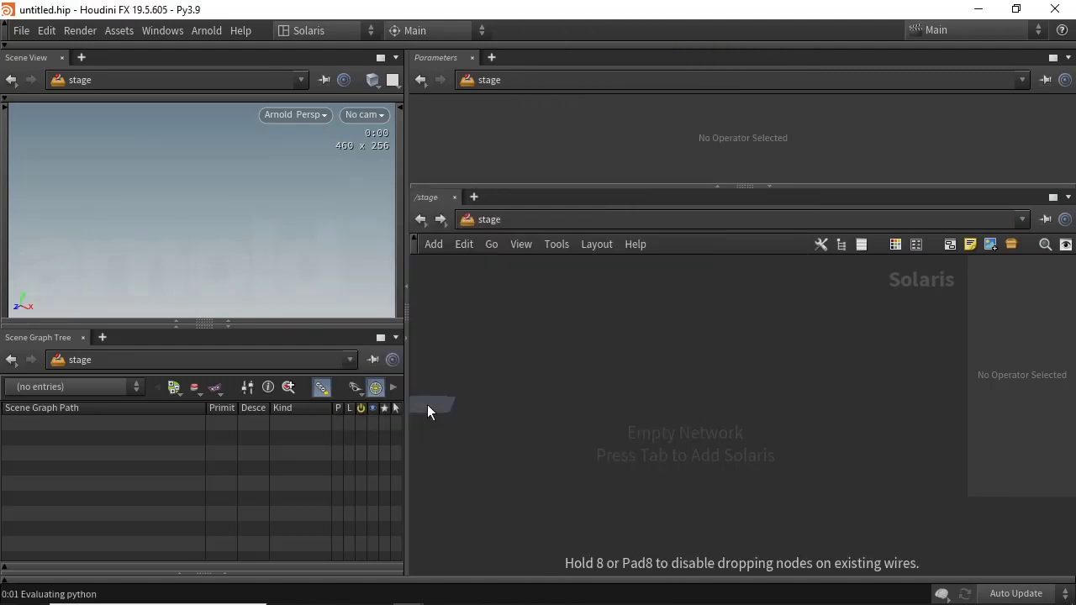
click(626, 299)
drag(834, 186, 824, 312)
drag(1068, 159, 1071, 218)
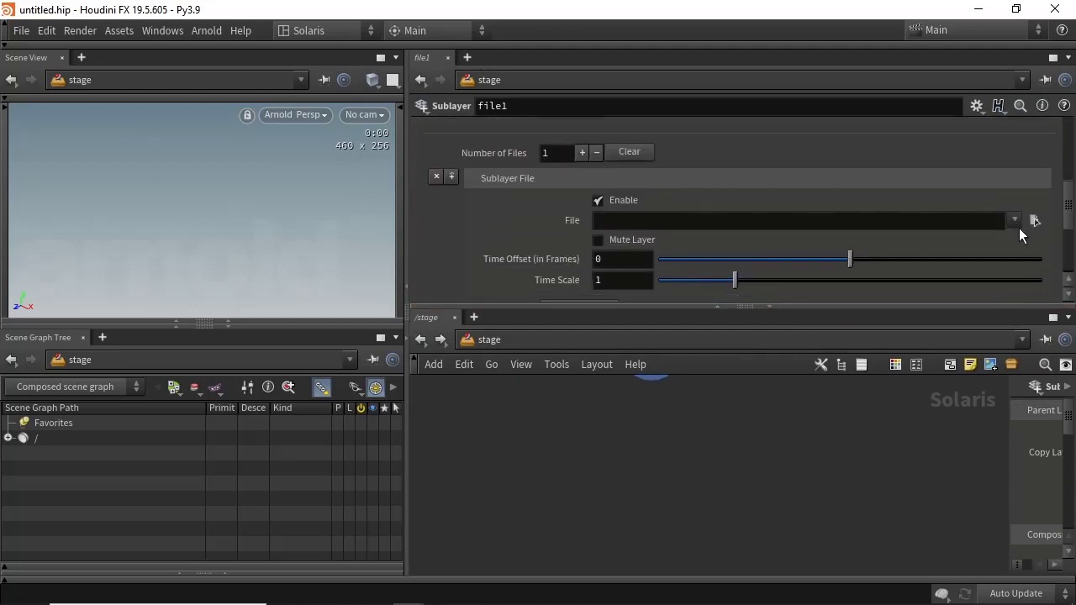
Step: Load dollhouse.usd as file1's sublayer and view through /RenderCam/RenderCamShape
click(1034, 222)
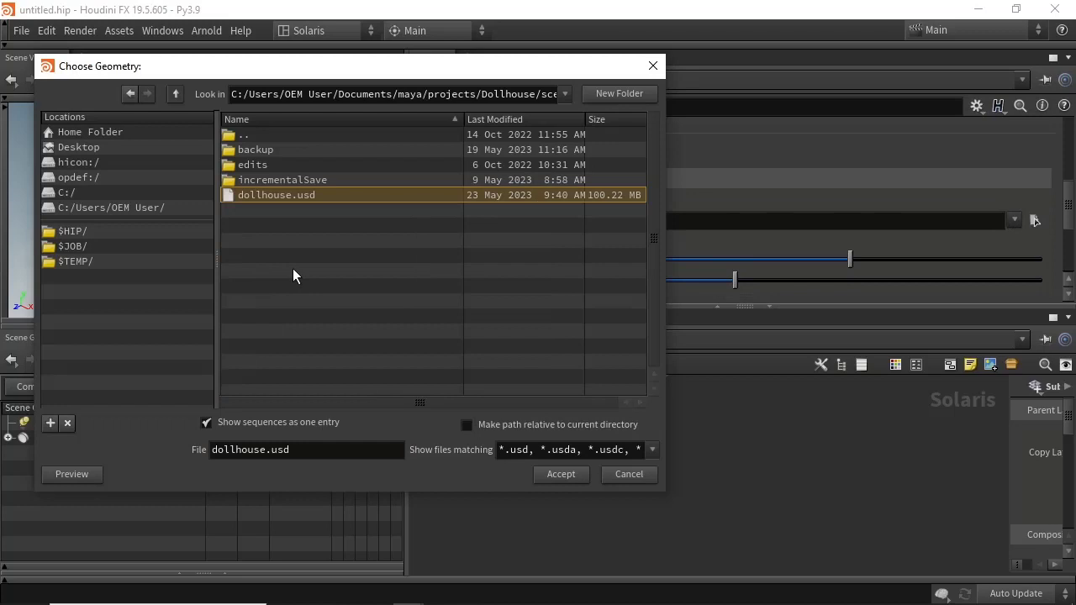
key(Return)
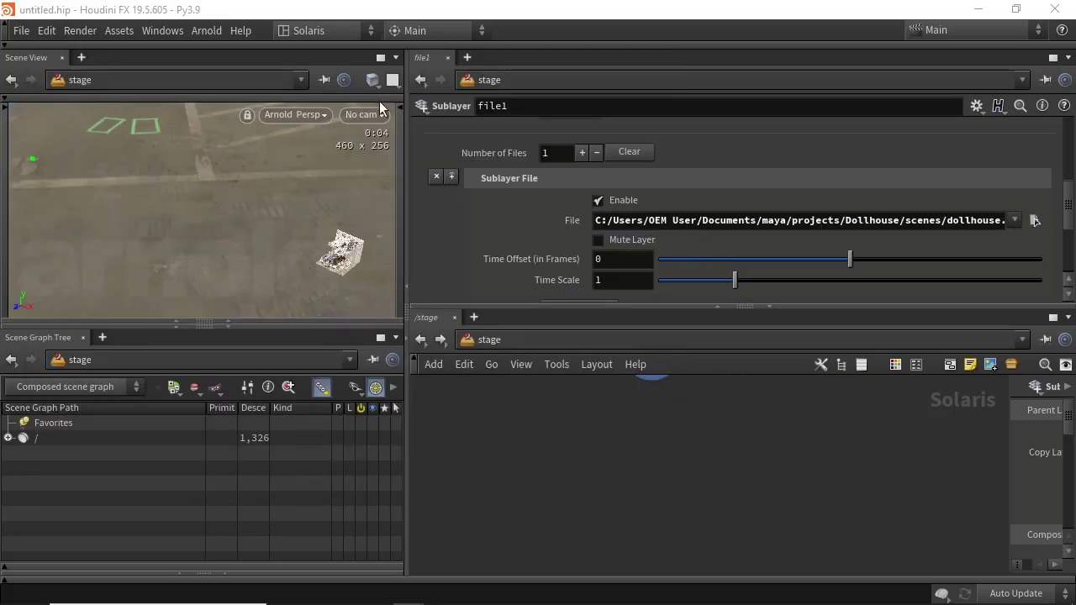
click(378, 114)
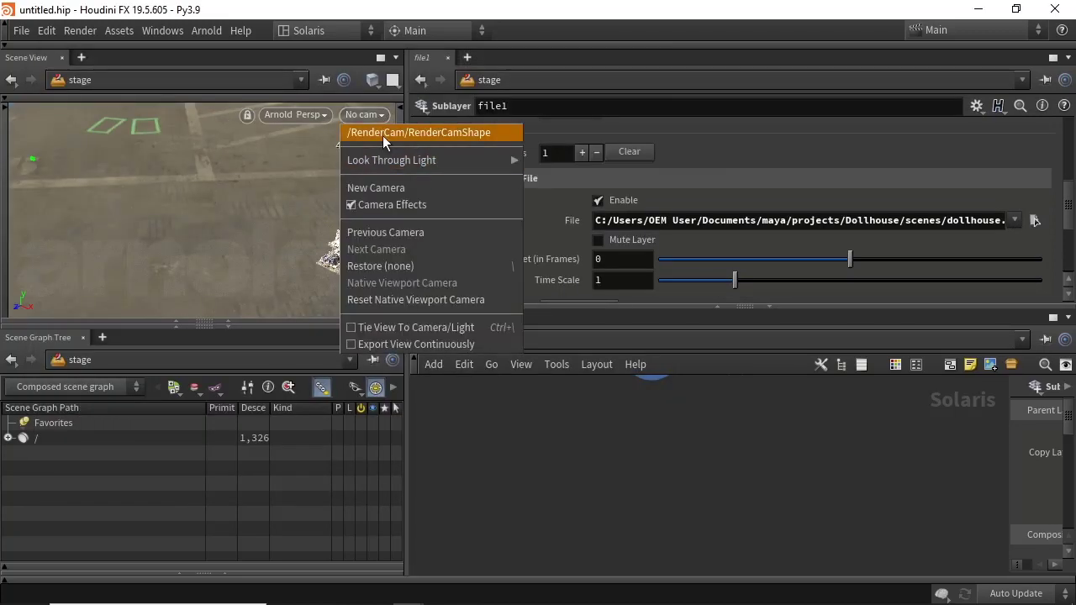
click(382, 134)
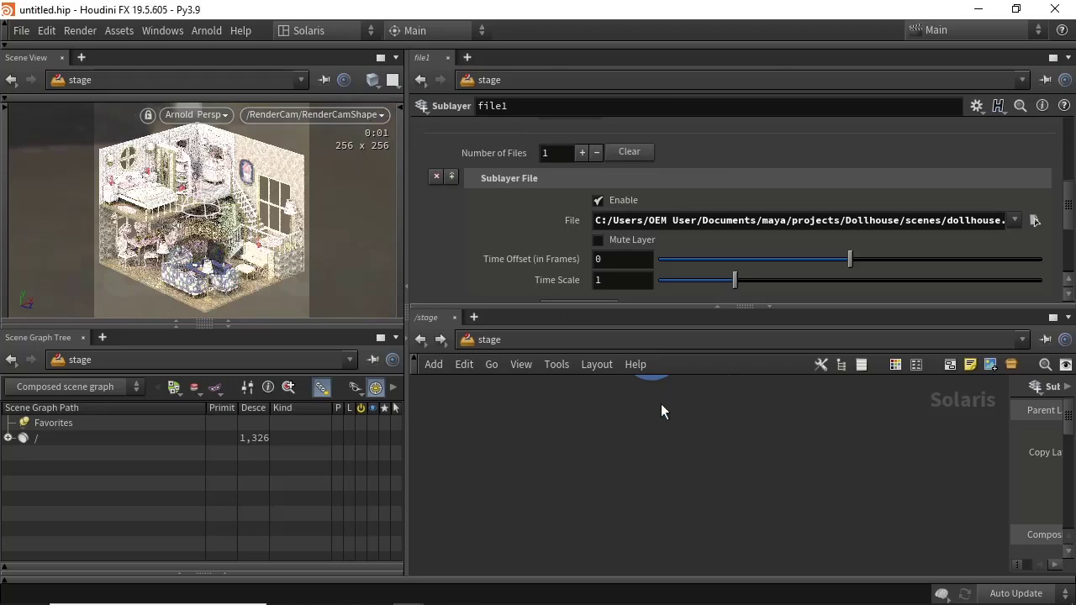
middle_drag(661, 411, 660, 485)
Step: Maximise the viewport and set Arnold AA Samples to 5 in Display Options
key(ctrl+b)
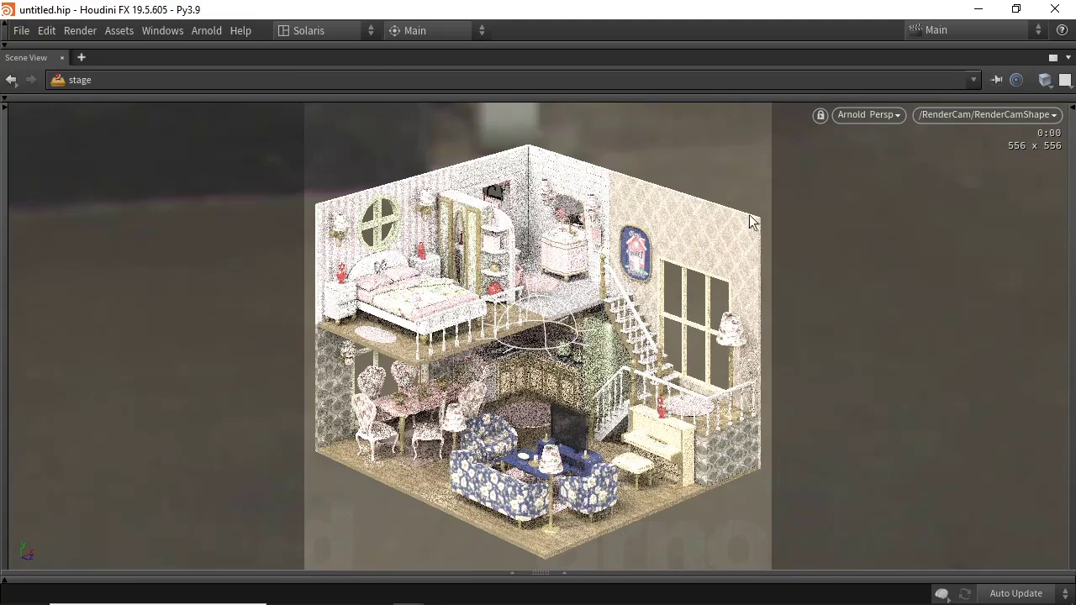
key(d)
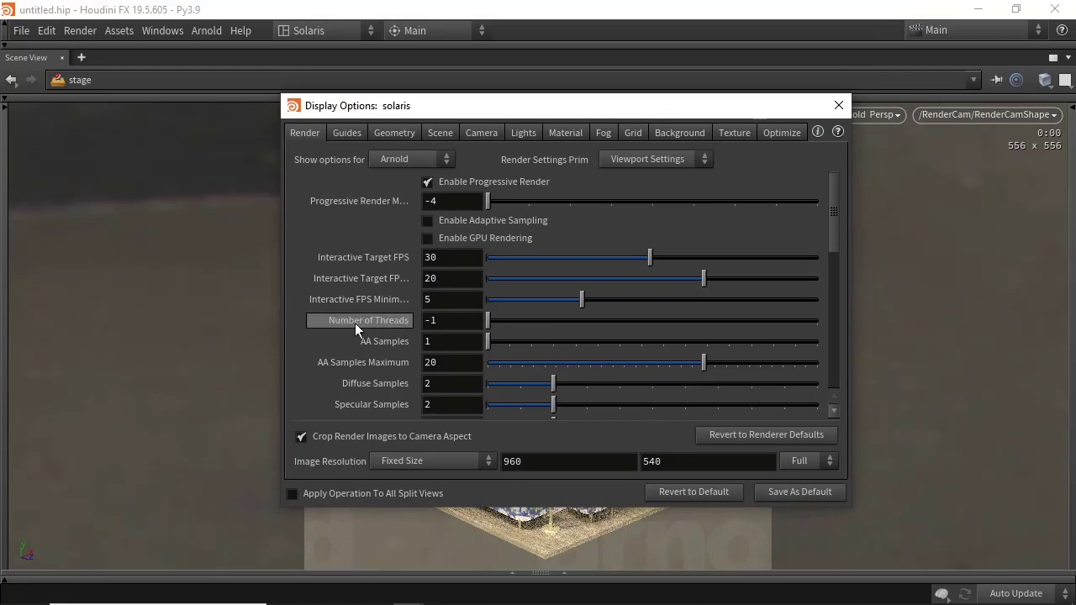
click(436, 341)
key(BackSpace)
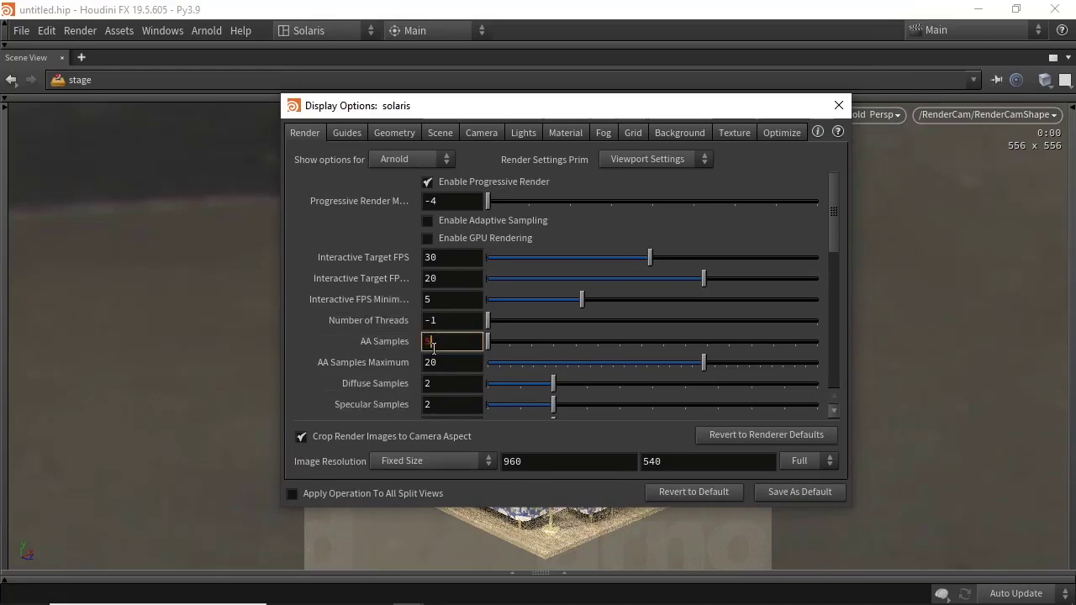
key(Return)
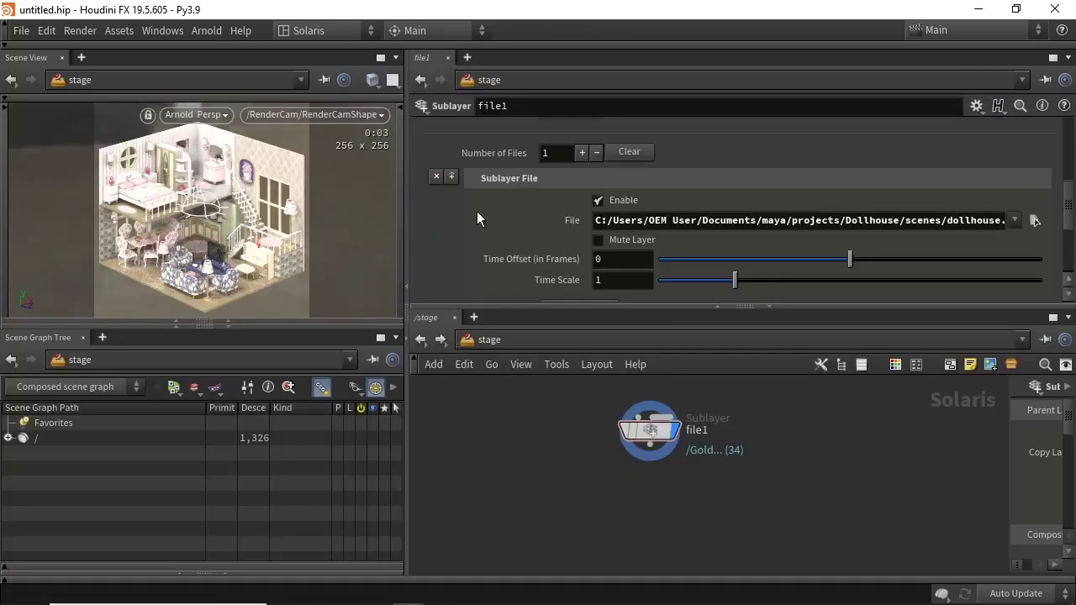
Step: Add an Edit Material Network node, editmaterial1, below file1 and set its display flag
drag(406, 224, 601, 219)
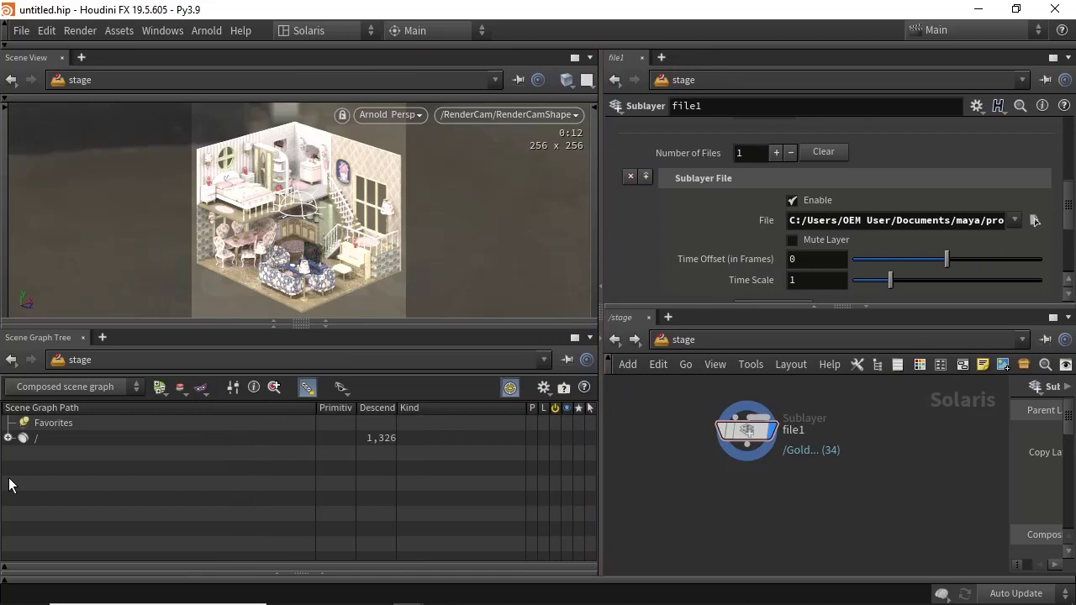
click(7, 438)
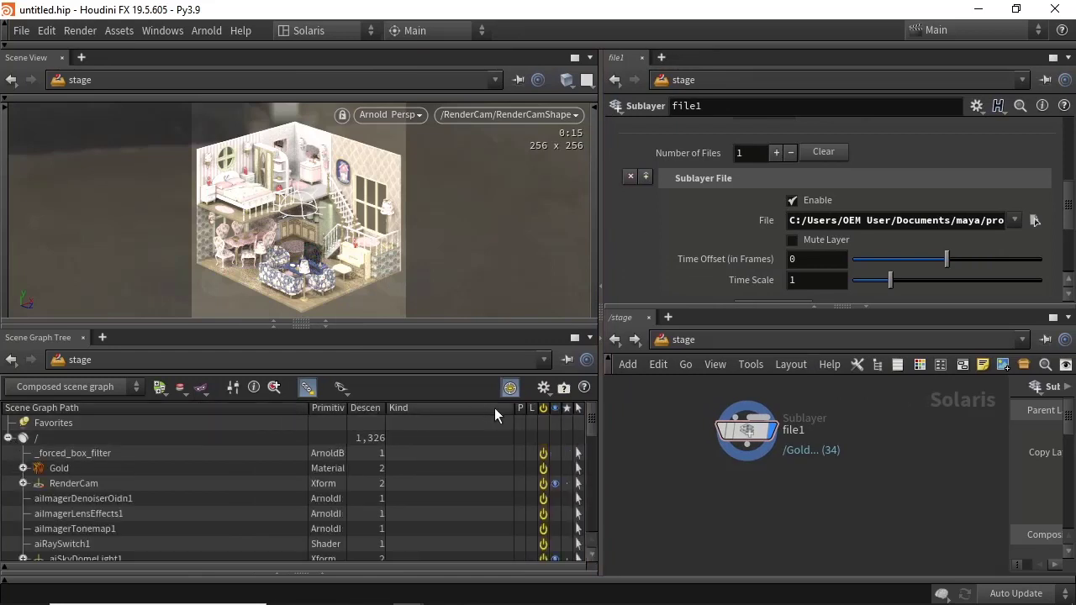
drag(592, 423, 601, 577)
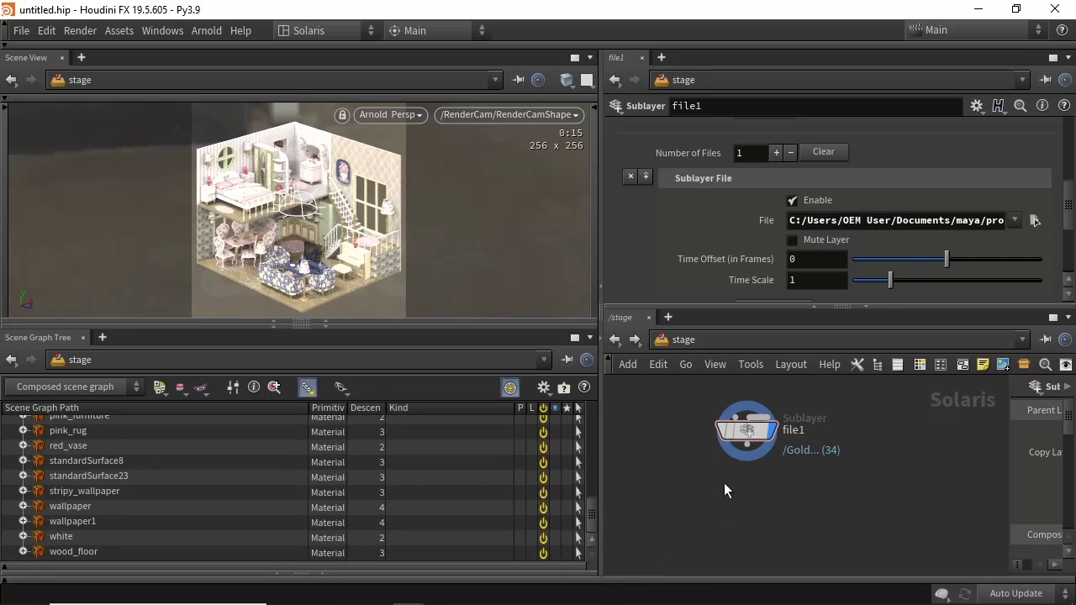
key(Tab)
text(edit)
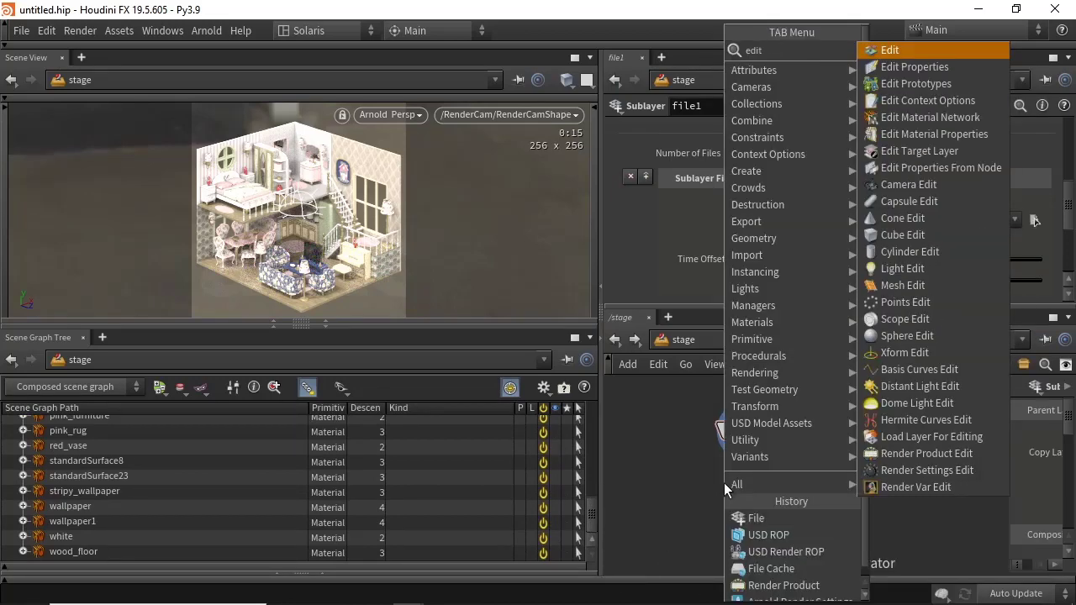
key(Down)
key(Down)
key(Down)
key(Down)
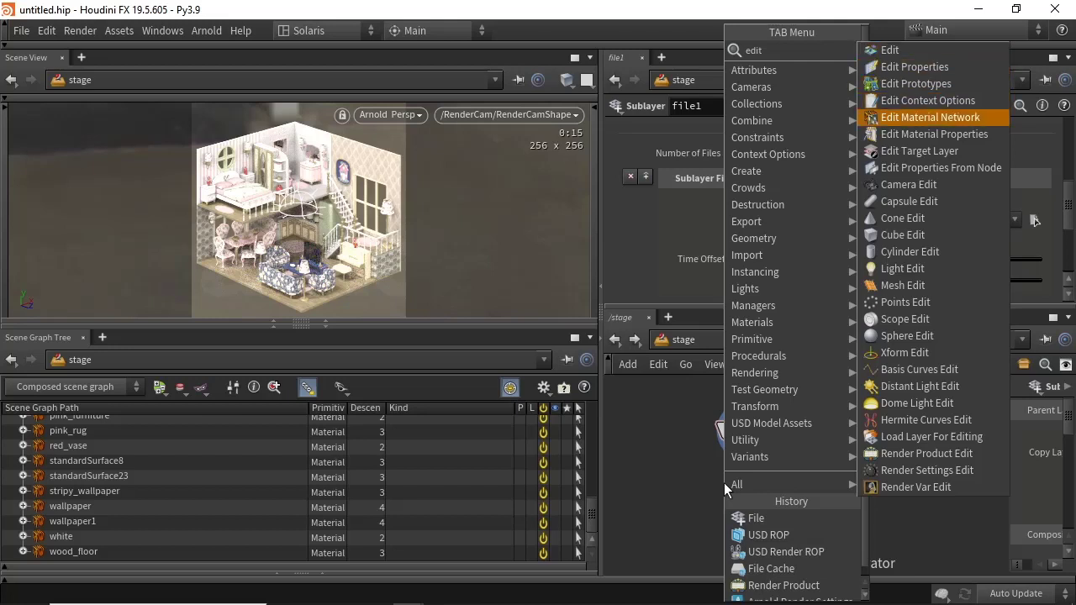
key(Return)
click(738, 486)
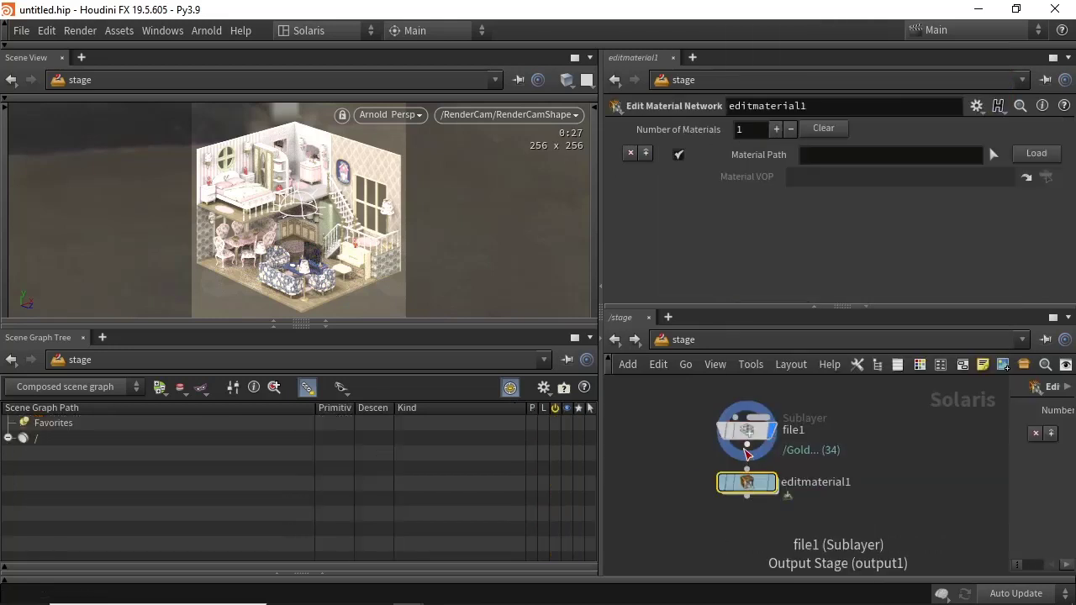
click(773, 484)
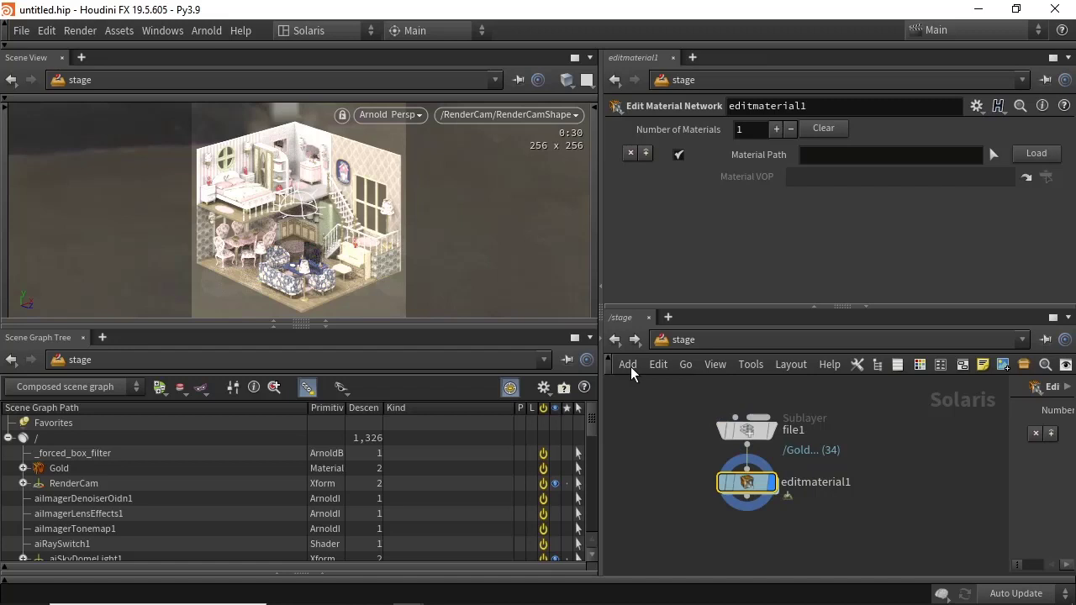
Step: Put the /white material path into Material Path and load it
drag(594, 417, 584, 541)
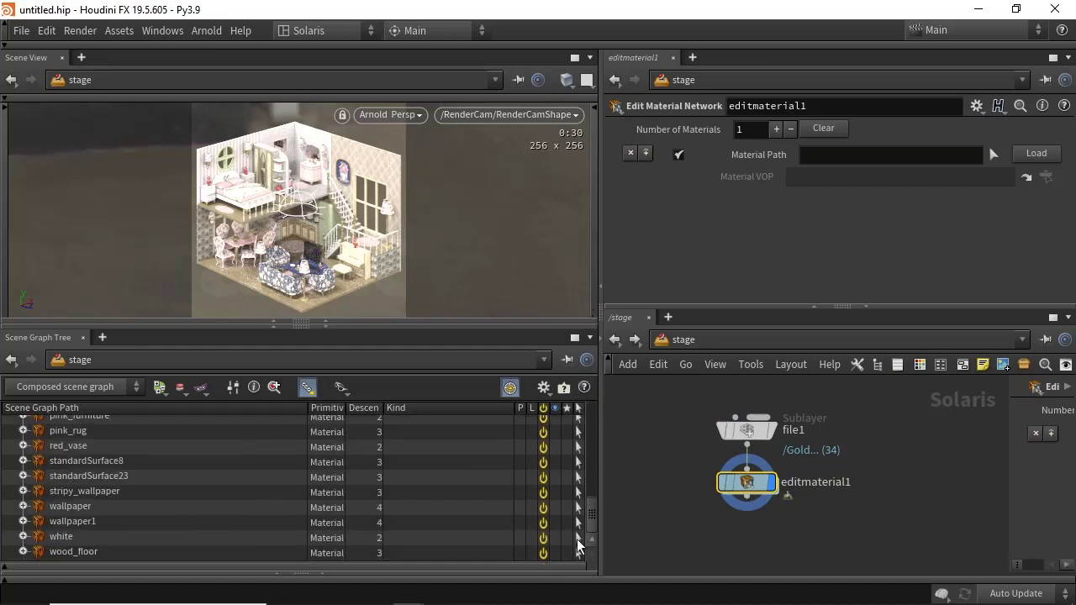
drag(62, 537, 818, 162)
click(1026, 159)
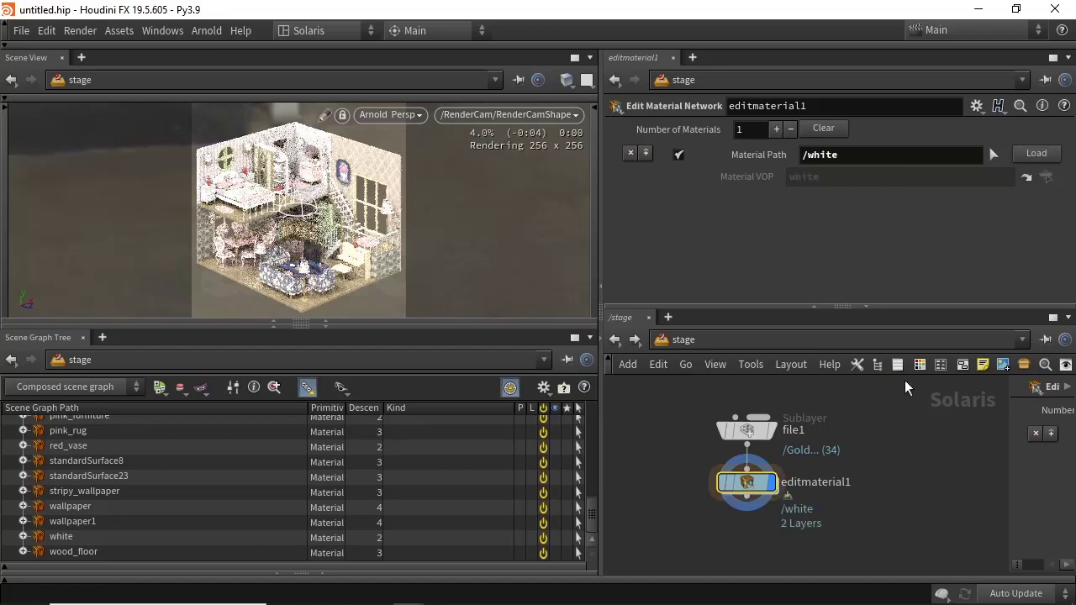
Step: Inside editmaterial1, enable Base Color and set it to magenta (1, 0, 1)
double_click(758, 482)
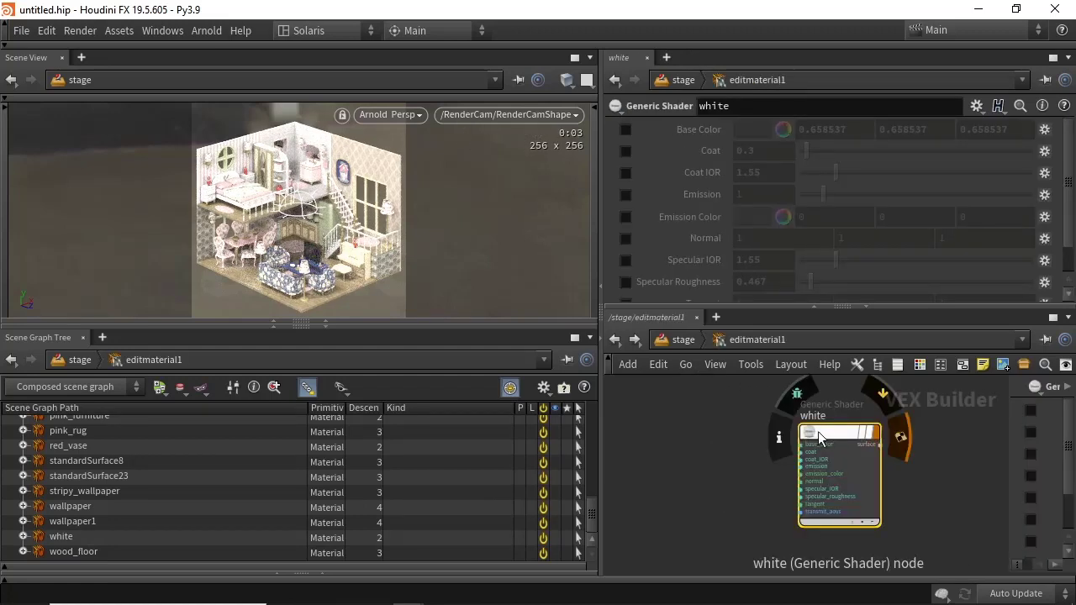
click(626, 129)
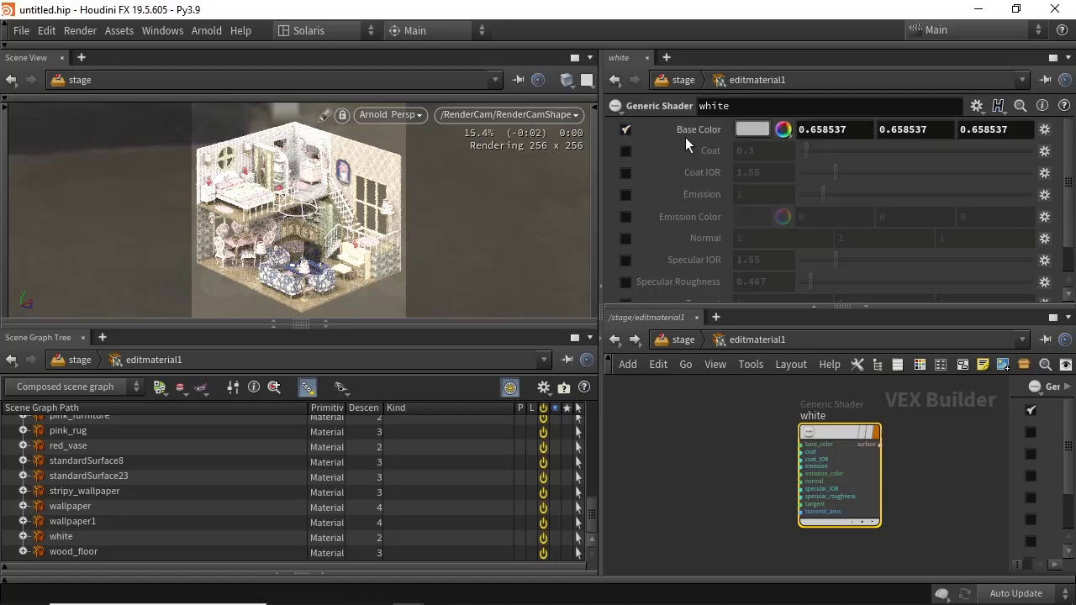
click(754, 128)
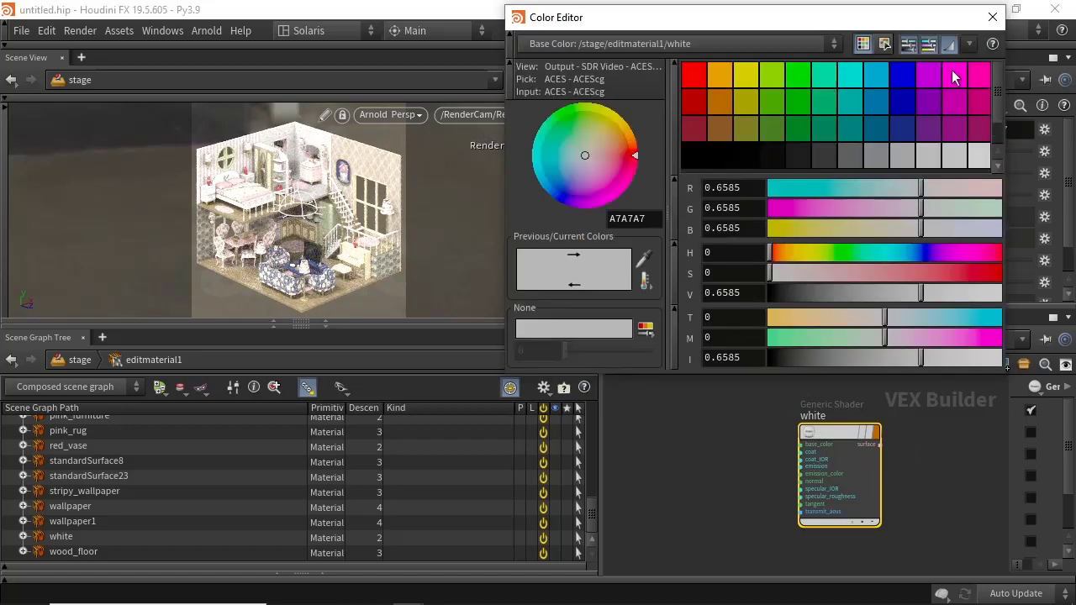
click(956, 75)
click(992, 17)
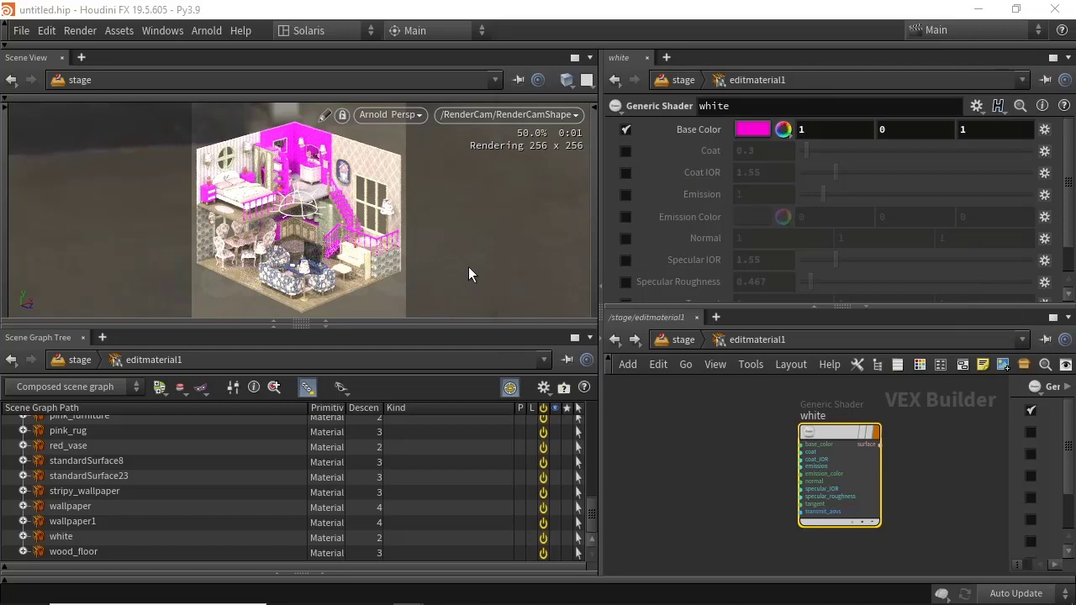
Step: Back in the stage network, rename editmaterial1 to guady_pink
key(u)
double_click(814, 482)
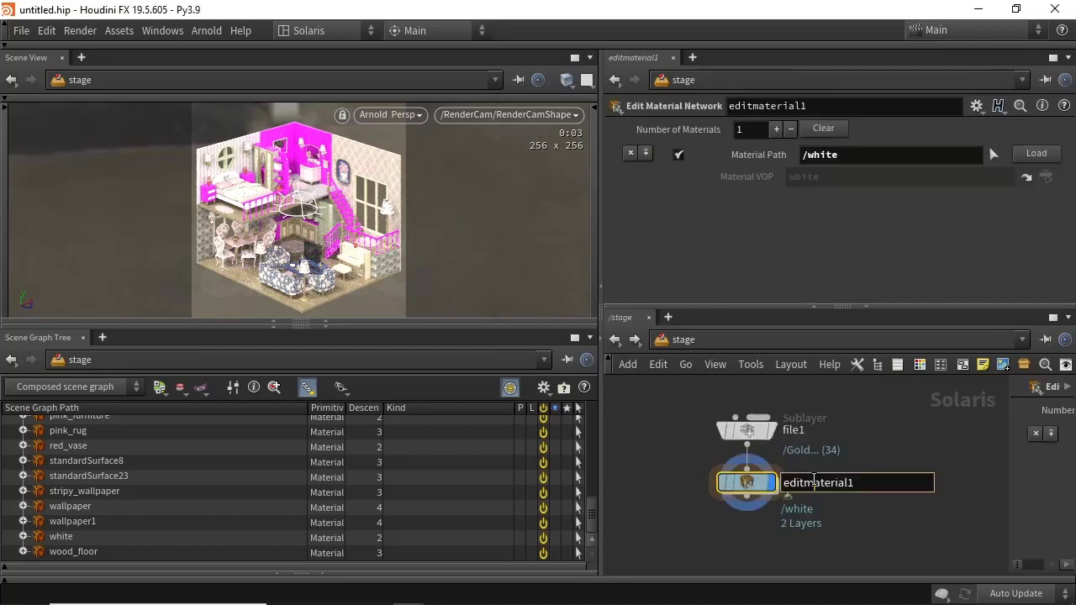
text(guady_pink)
key(Return)
drag(602, 438, 443, 437)
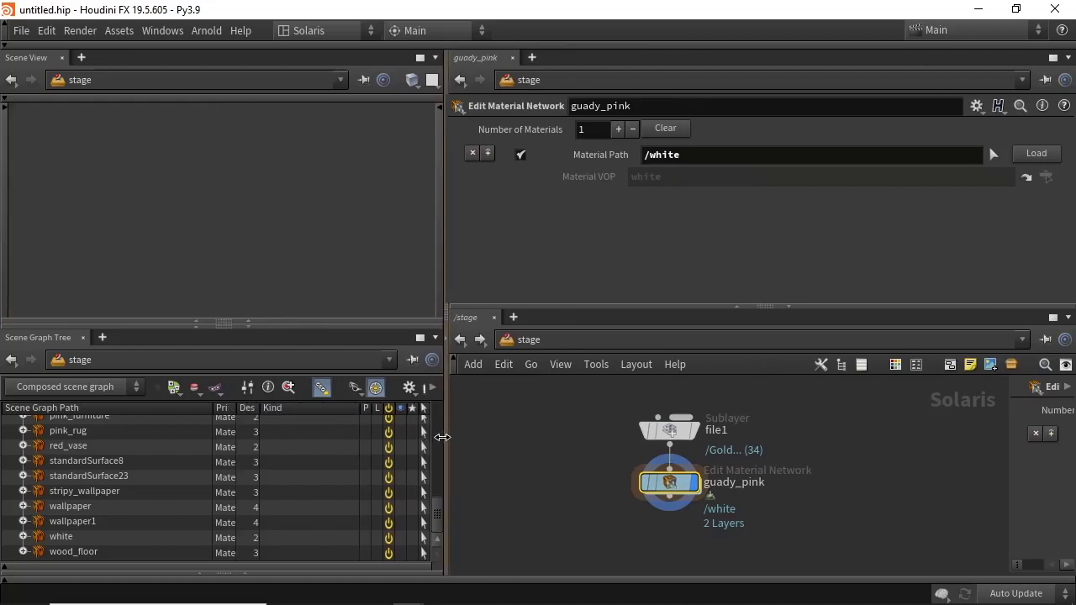
Step: Add a Material Library node, materiallibrary1, wired below guady_pink
click(570, 397)
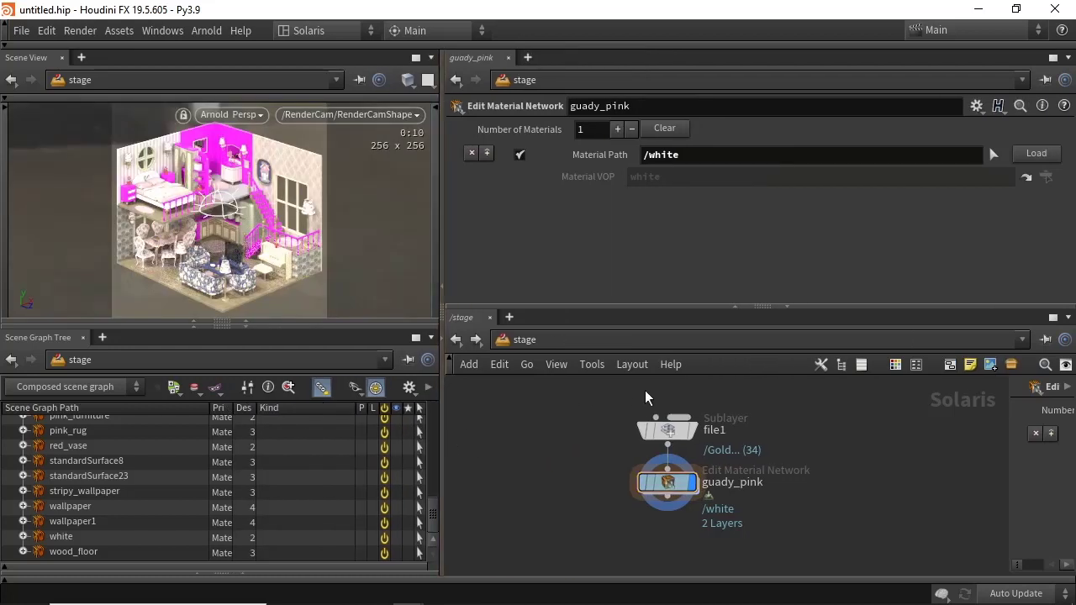
drag(644, 305, 648, 247)
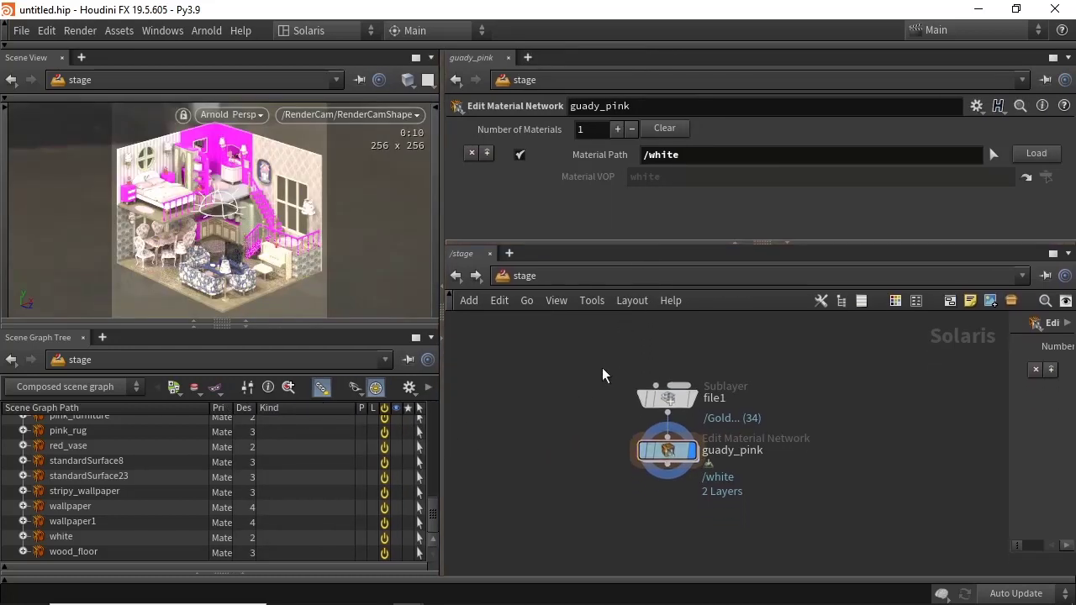
click(665, 408)
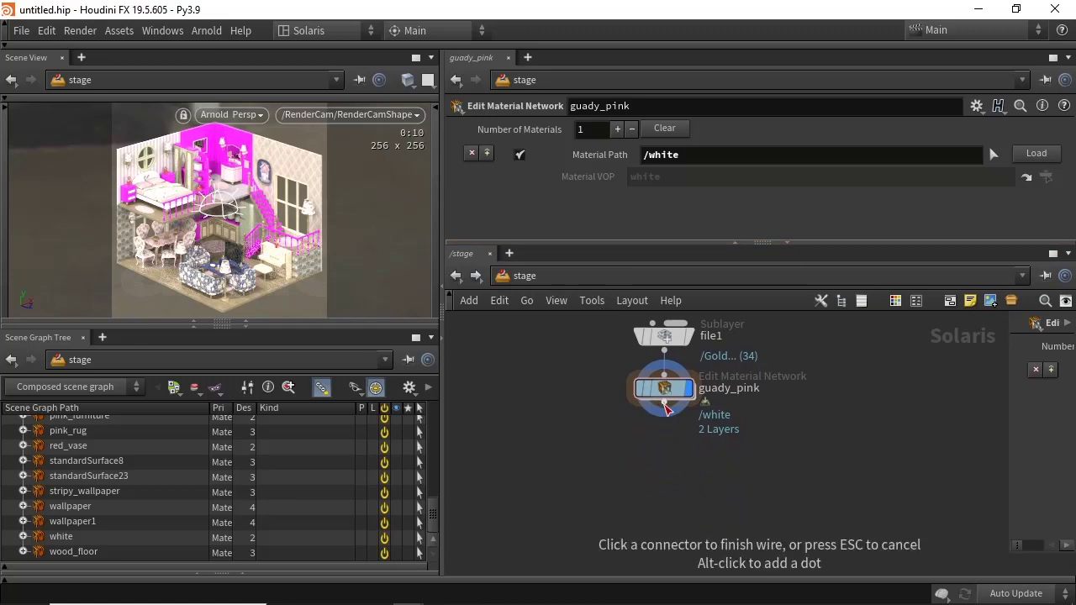
key(Tab)
text(meta)
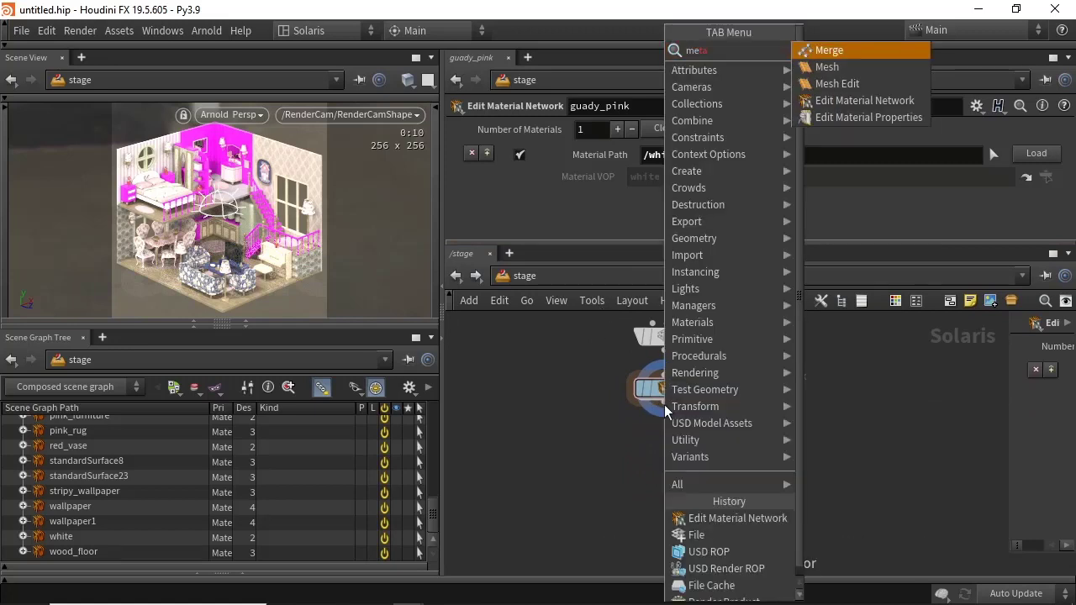
key(Return)
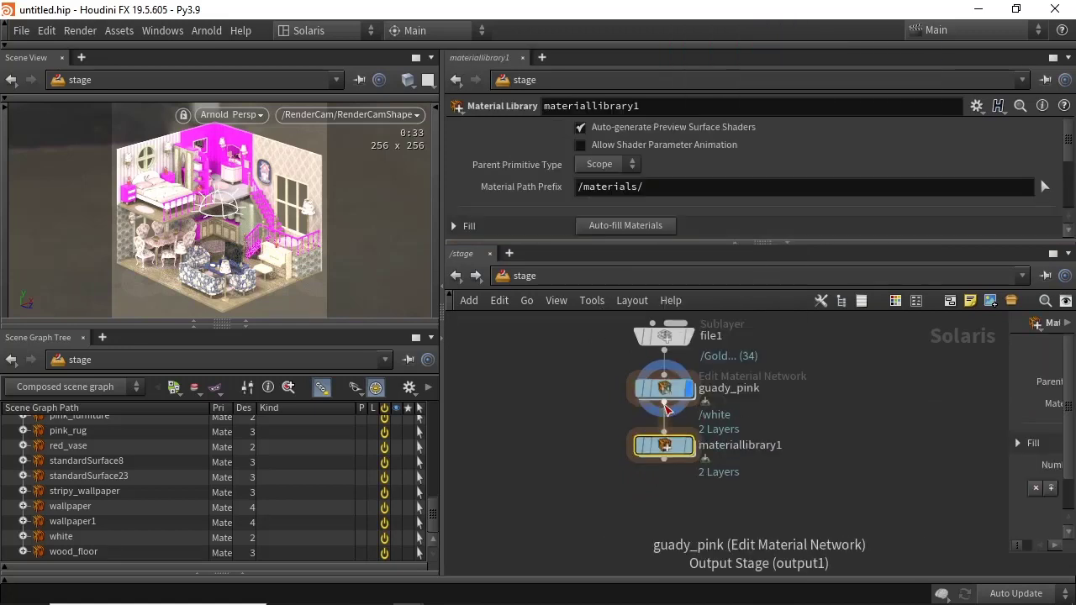
Step: Inside materiallibrary1, add an Arnold Material Builder node
double_click(687, 449)
key(Tab)
text(a)
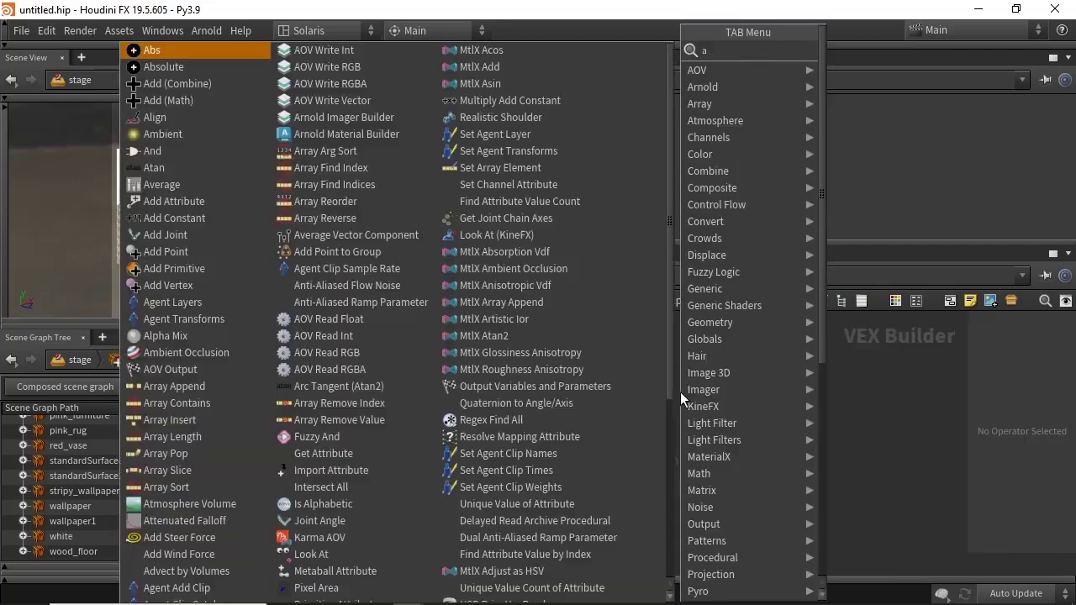
text(rno)
key(Down)
key(Return)
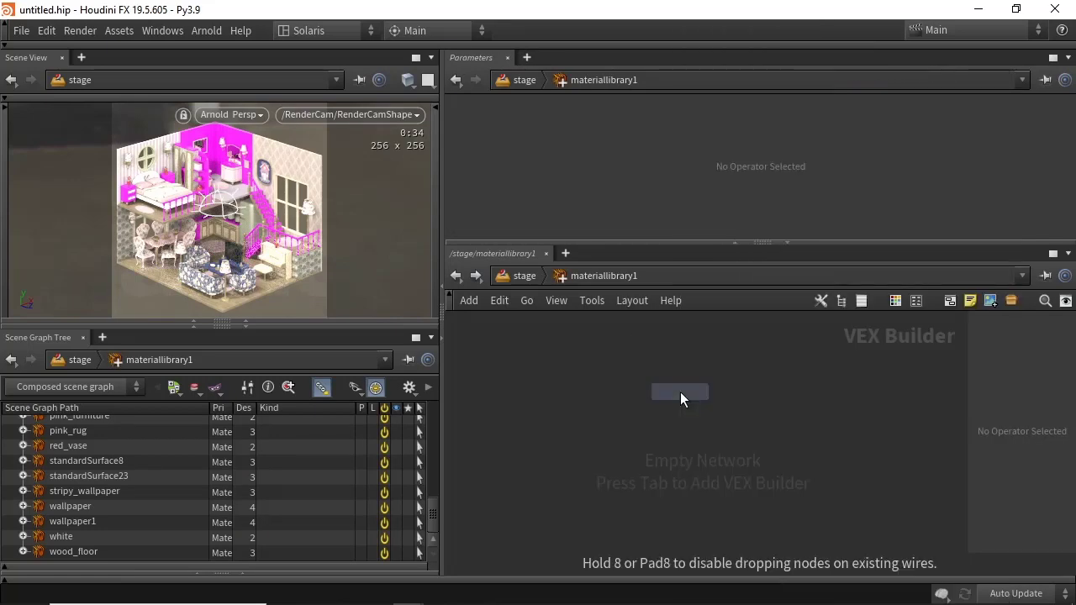
Step: Place arnold_materialbuilder1 and, inside it, add a Standard Surface node beside OUT_material
click(696, 405)
double_click(700, 405)
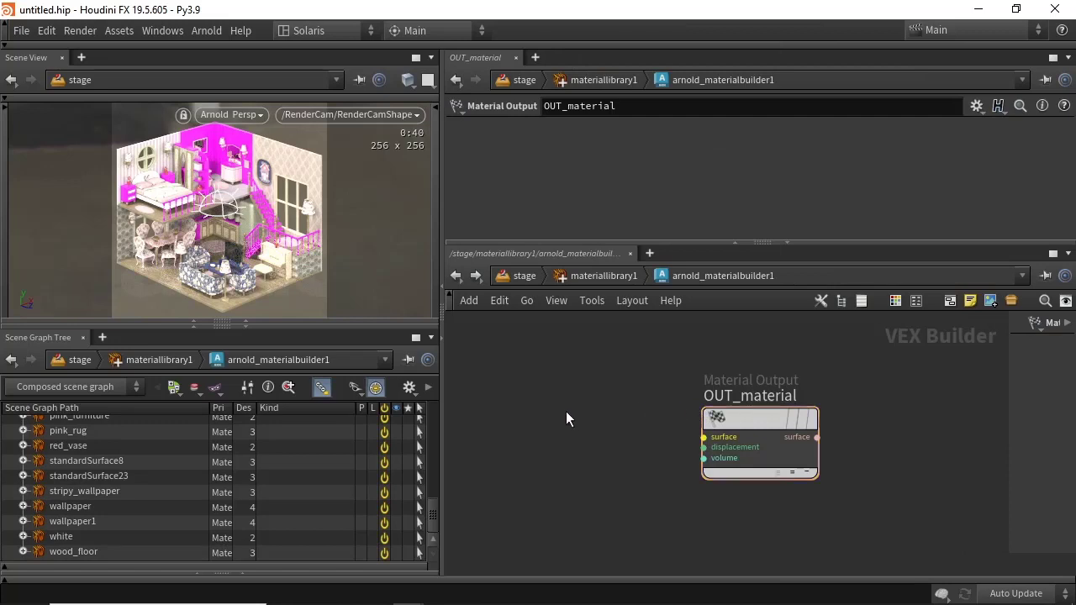
key(Tab)
text(standard)
key(Down)
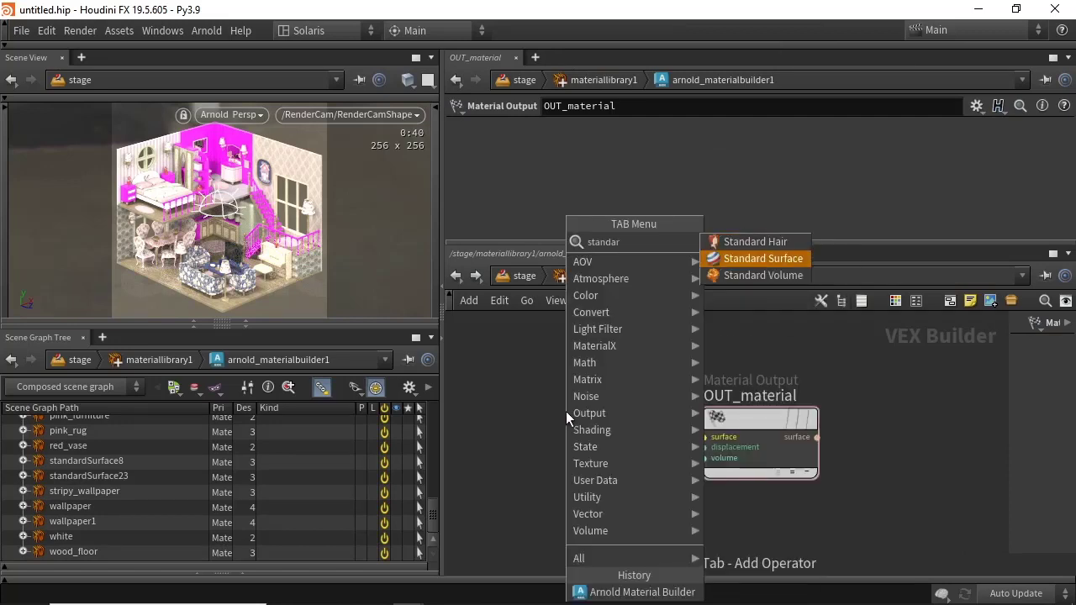
key(Return)
click(537, 424)
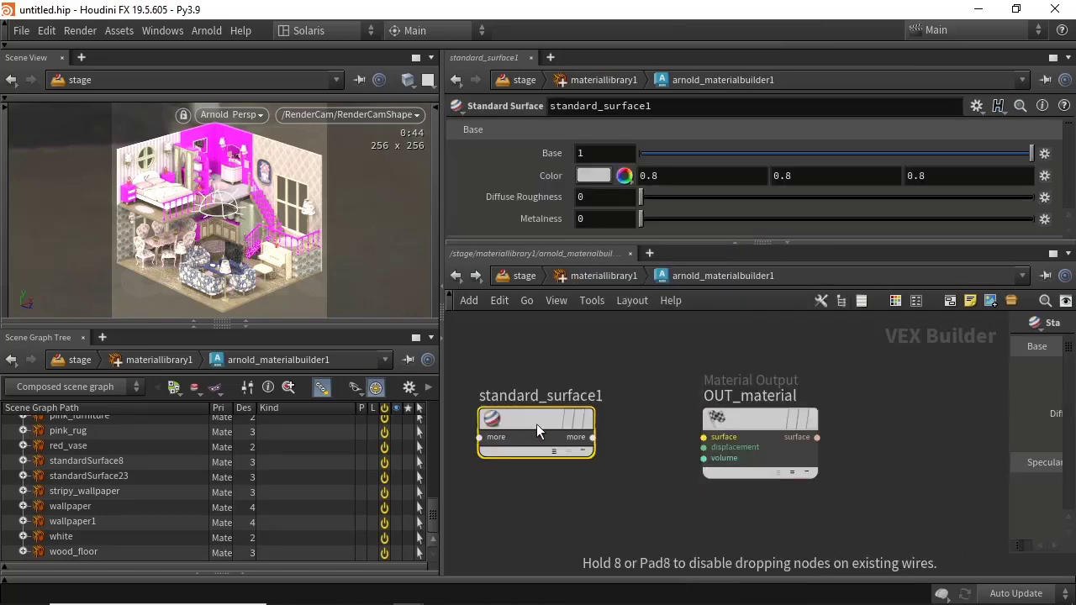
Step: Wire standard_surface1's shader into OUT_material's surface and make its colour pure green (0, 1, 0)
click(594, 439)
click(623, 471)
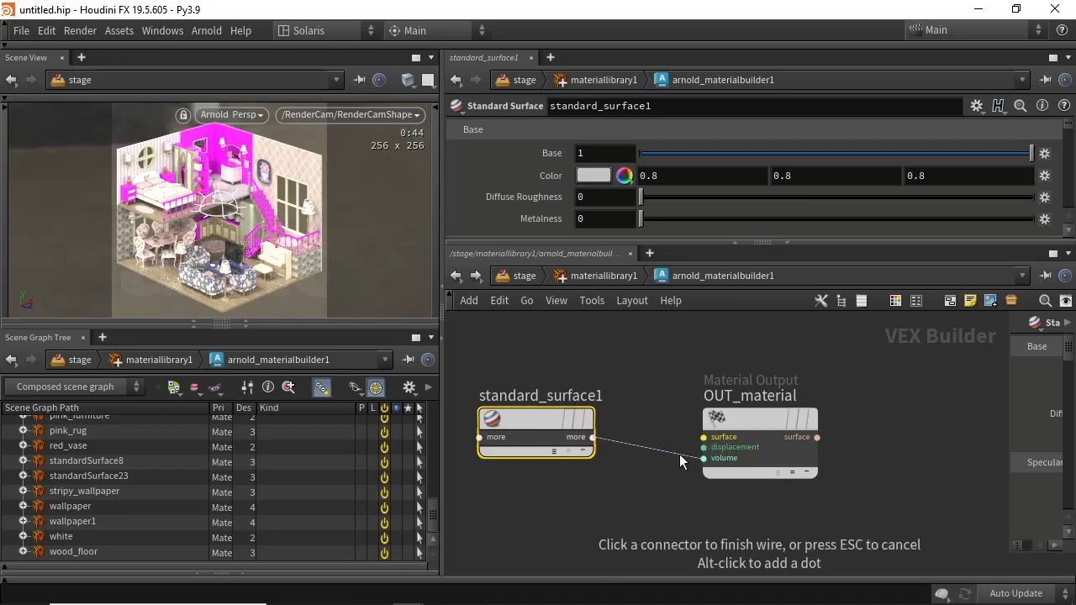
click(705, 438)
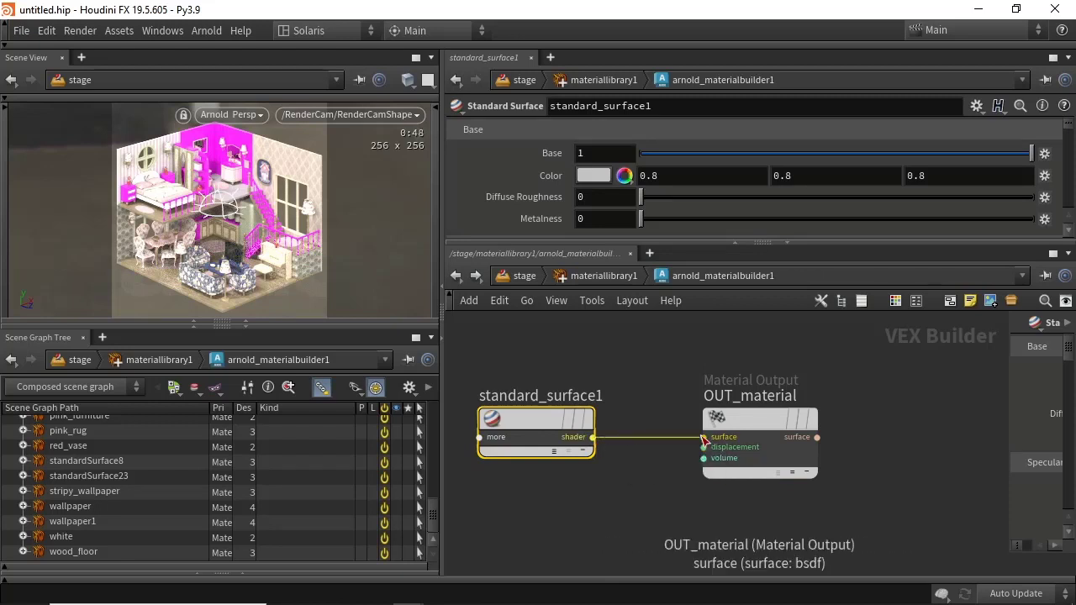
click(594, 176)
click(798, 76)
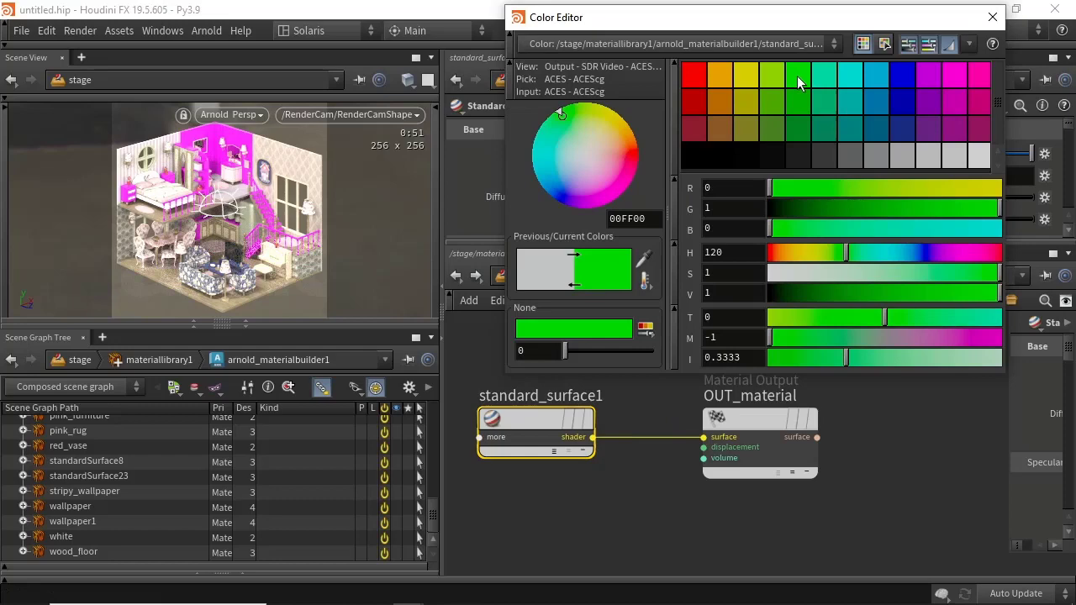
click(992, 17)
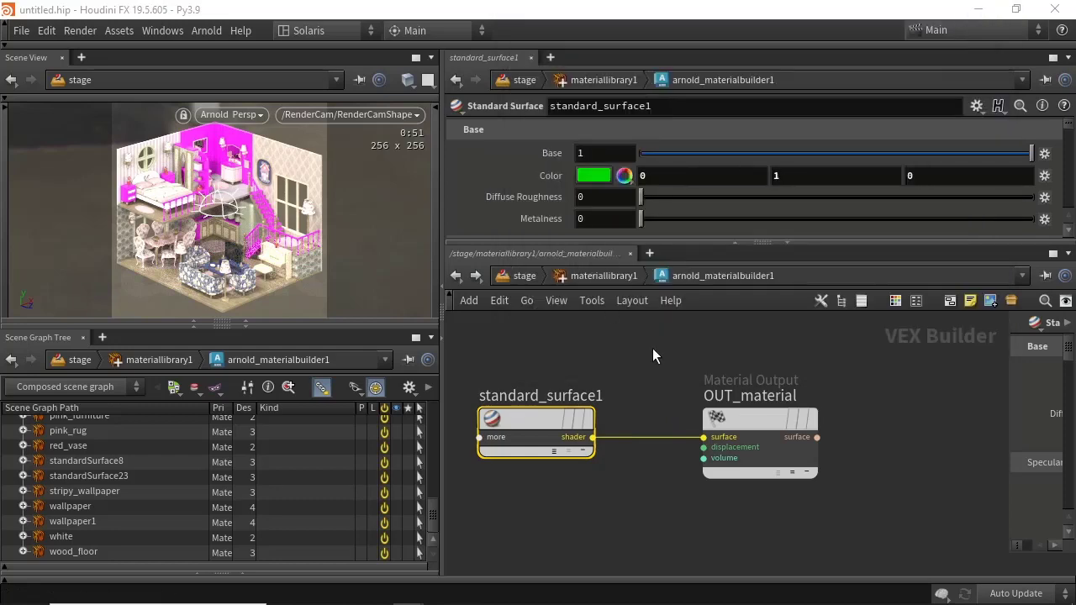
key(u)
key(u)
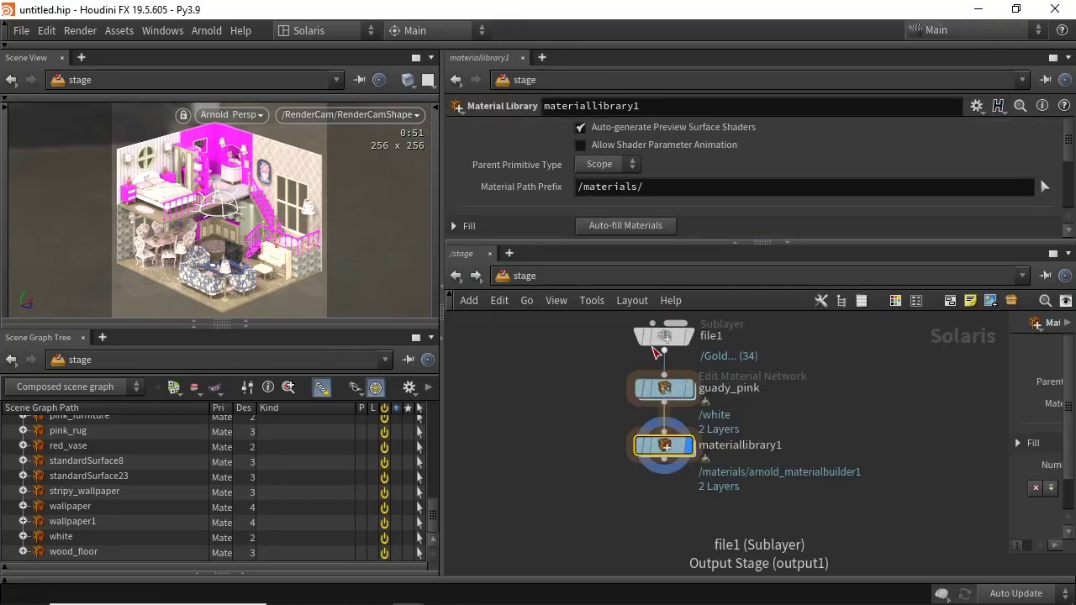
Step: Assign the green material to /dollhouse/polySurface584/polySurfaceShape584 by picking it in the viewport
drag(1066, 150, 1066, 200)
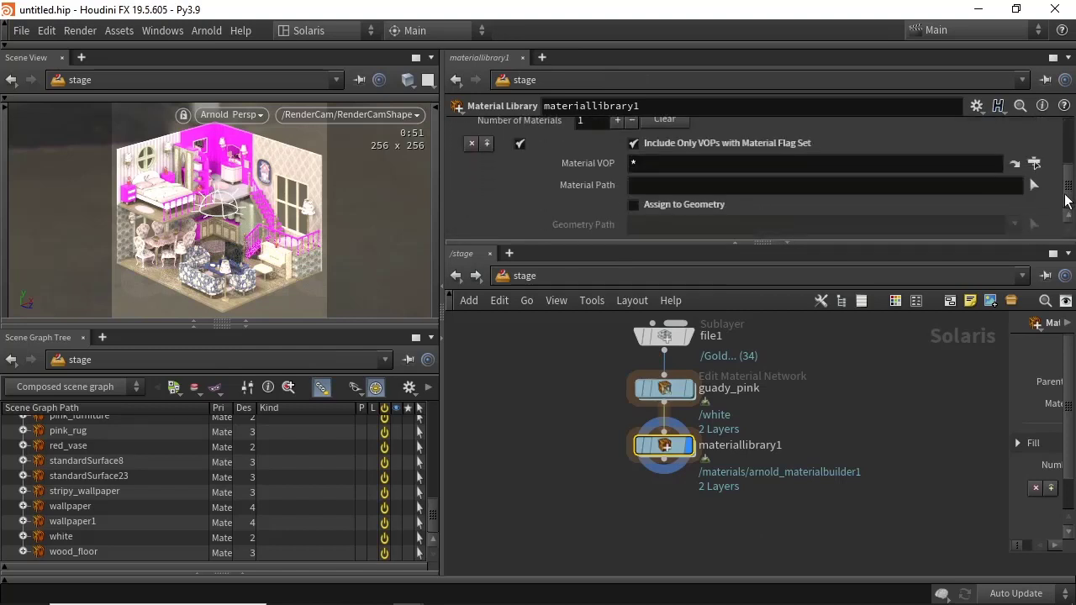
click(676, 208)
click(1034, 223)
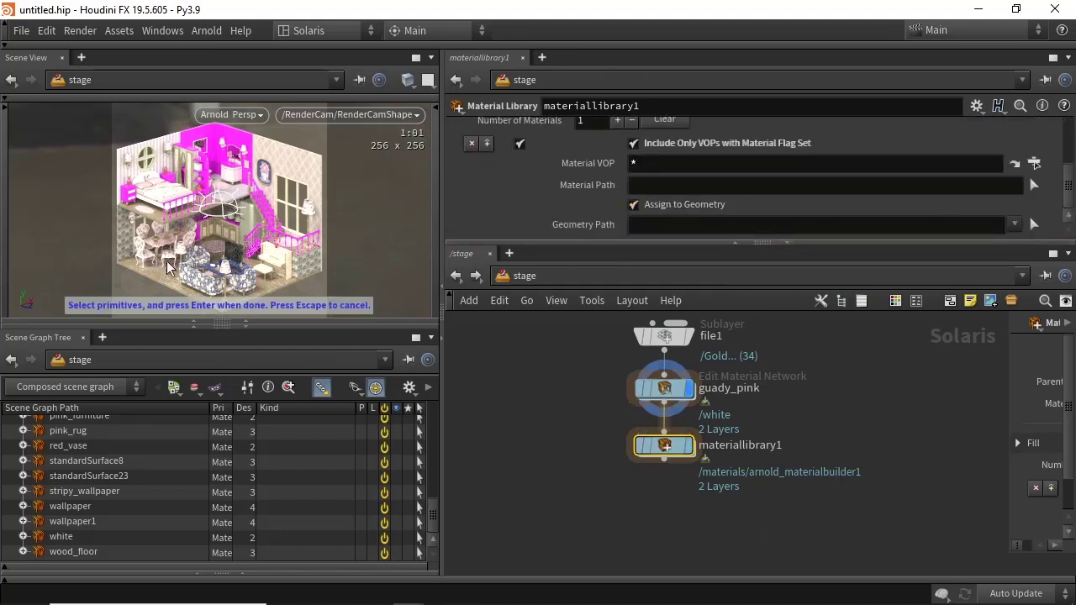
click(217, 250)
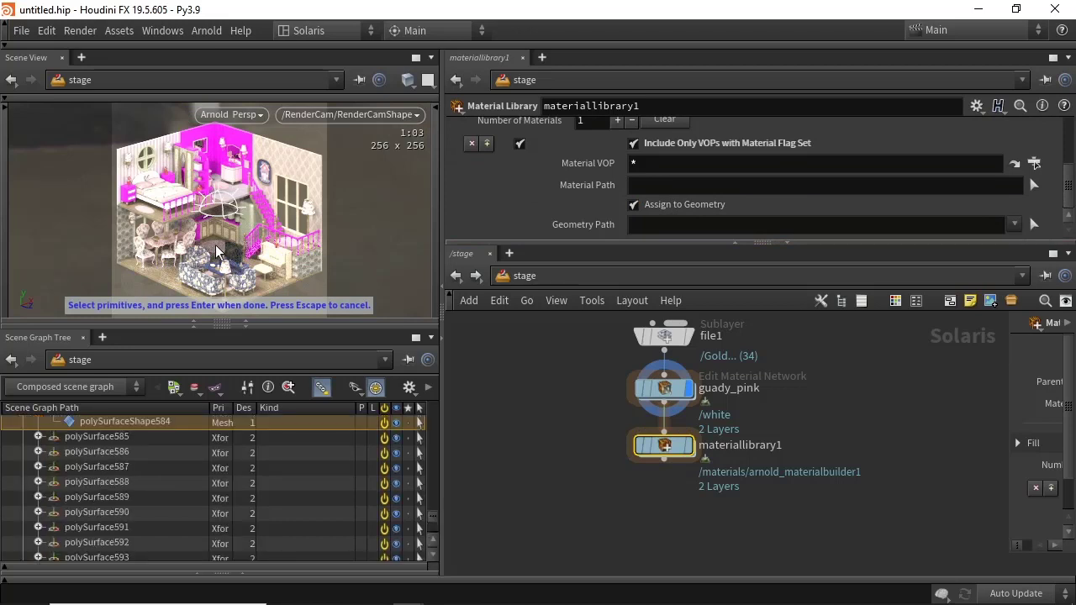
key(Return)
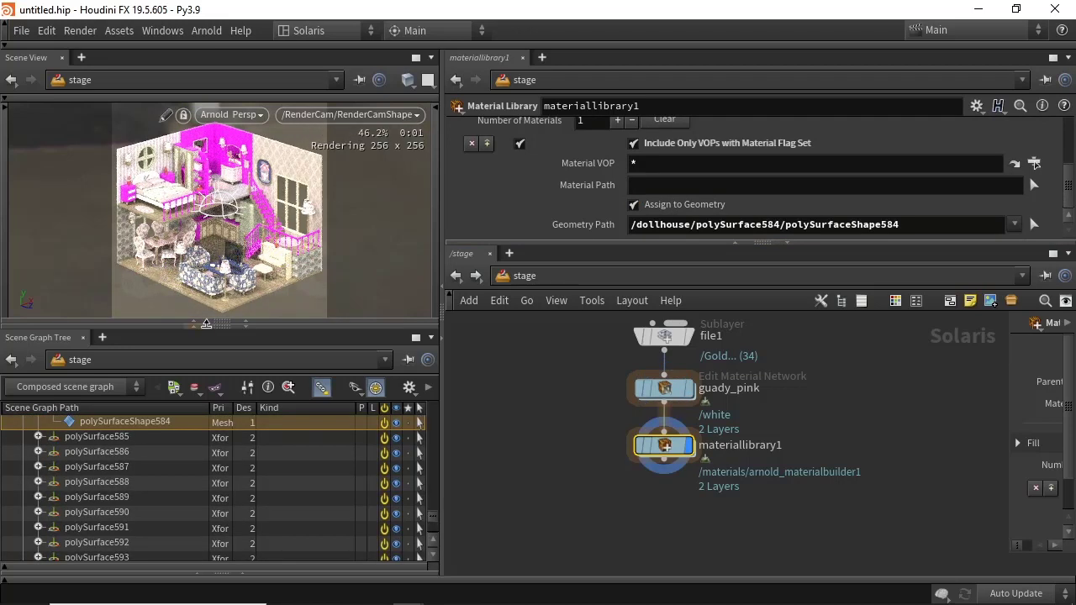
drag(265, 326, 265, 367)
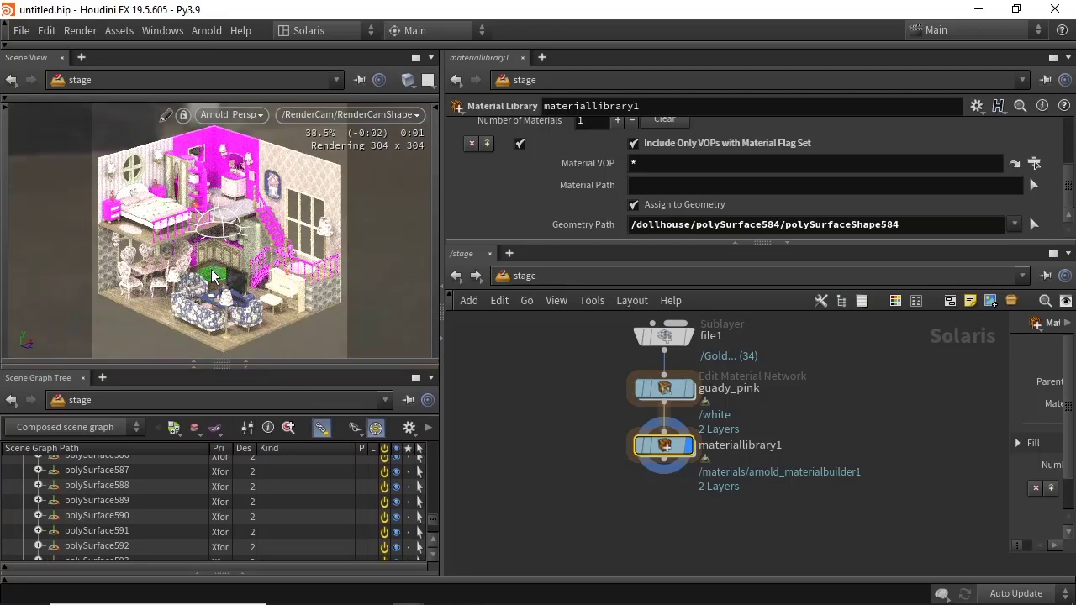
click(531, 365)
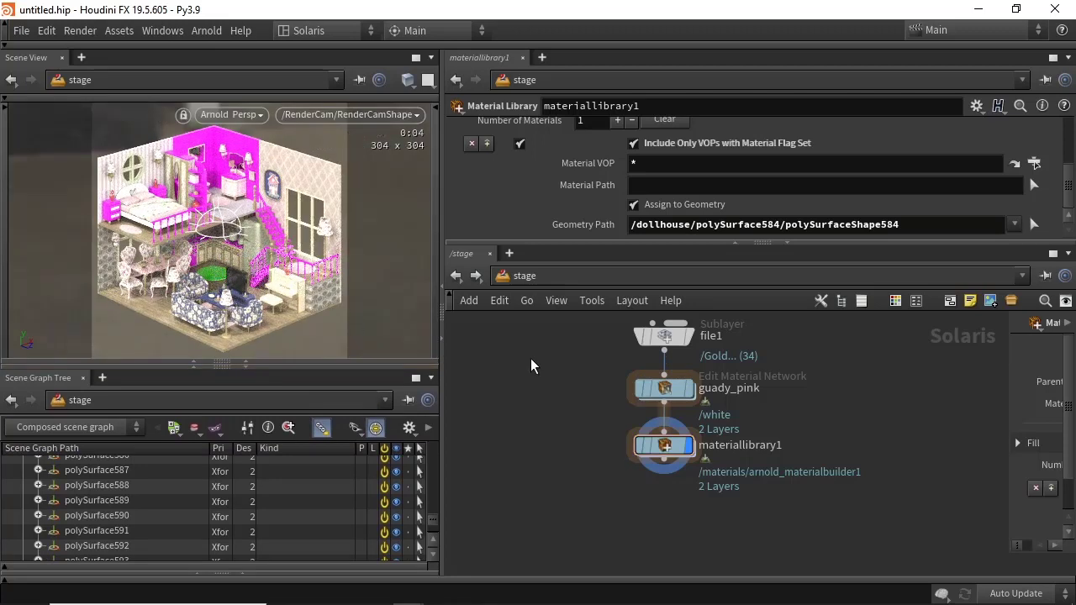
click(665, 460)
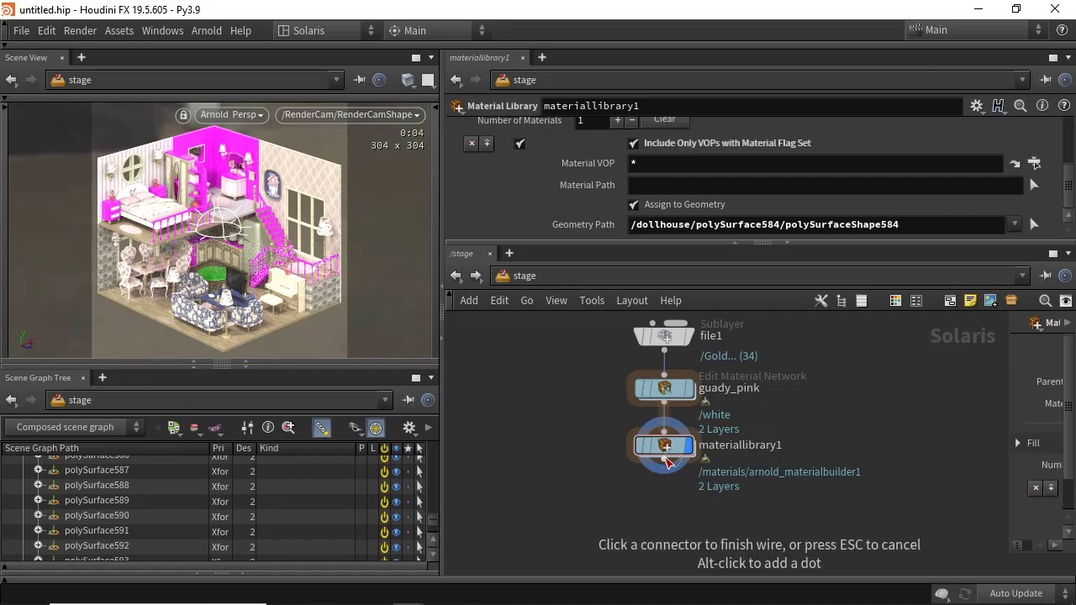
Step: Add a Render Geometry Settings node wired below materiallibrary1
key(Tab)
text(render)
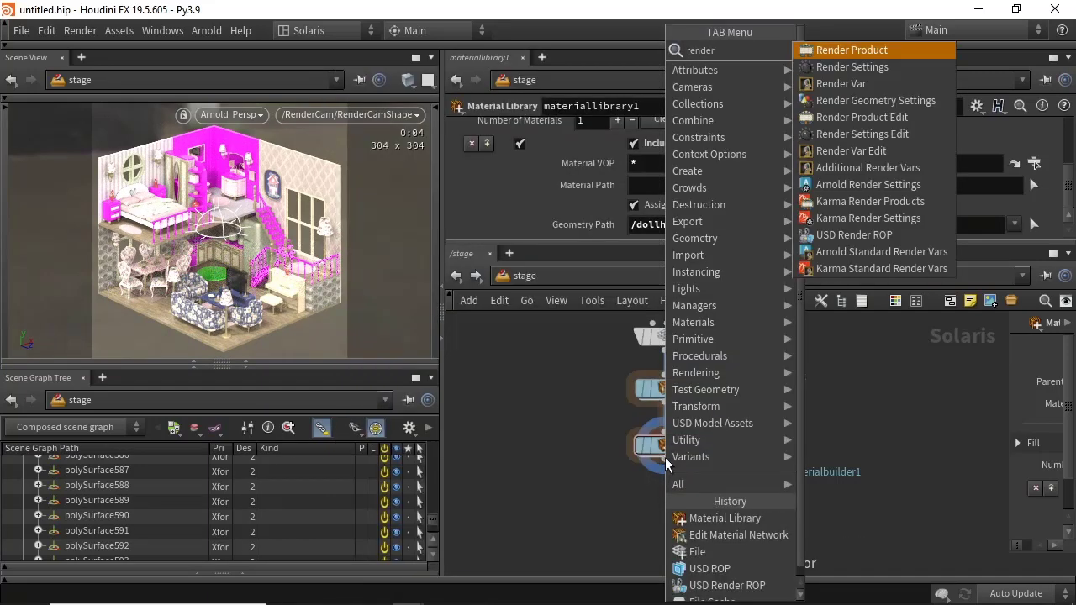
text(gem)
key(Return)
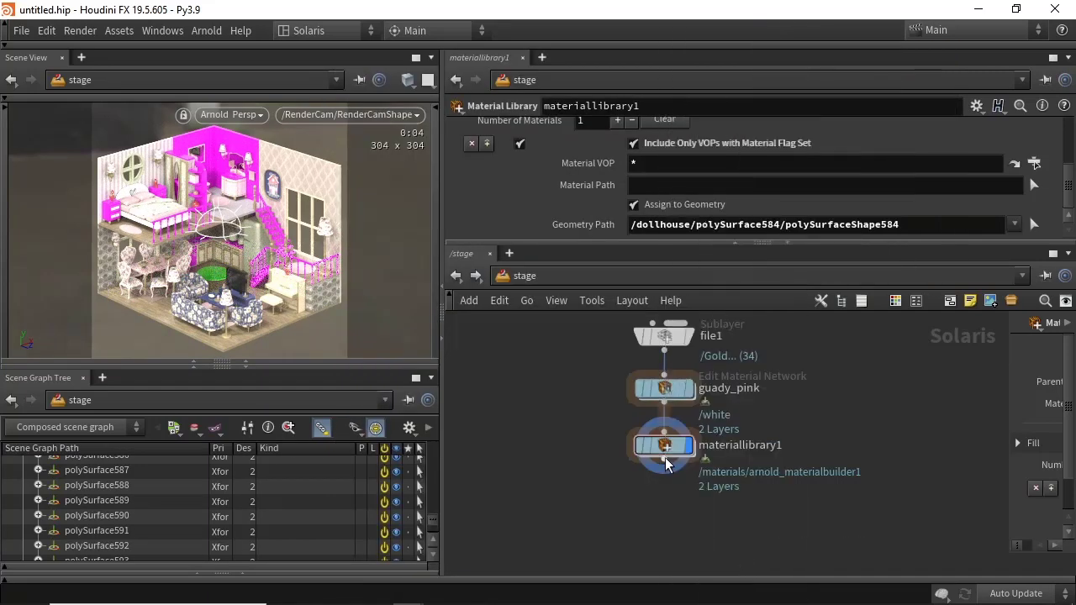
click(665, 521)
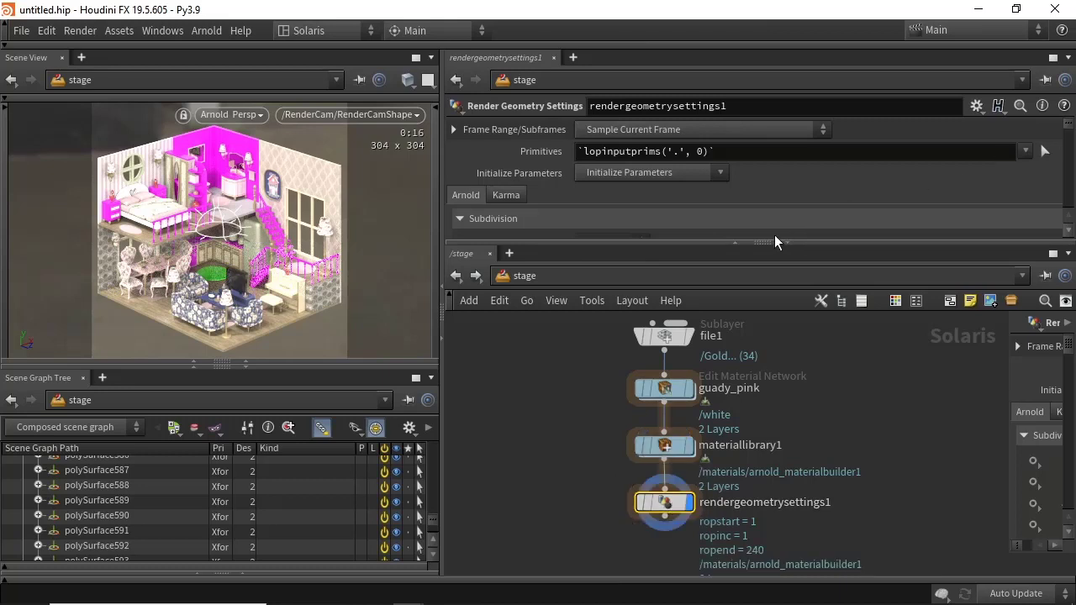
drag(769, 242, 766, 330)
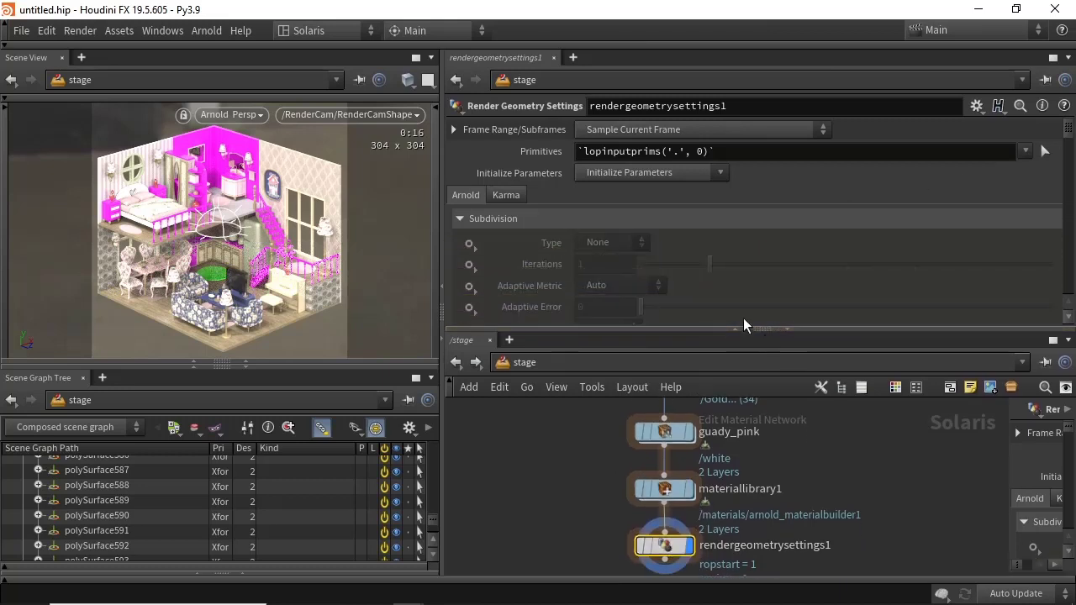
Step: Set Subdivision Type to Set or Create, Catclark, targeting /dollhouse/bathroom_wall1/bathroom_wall1Shape
click(470, 244)
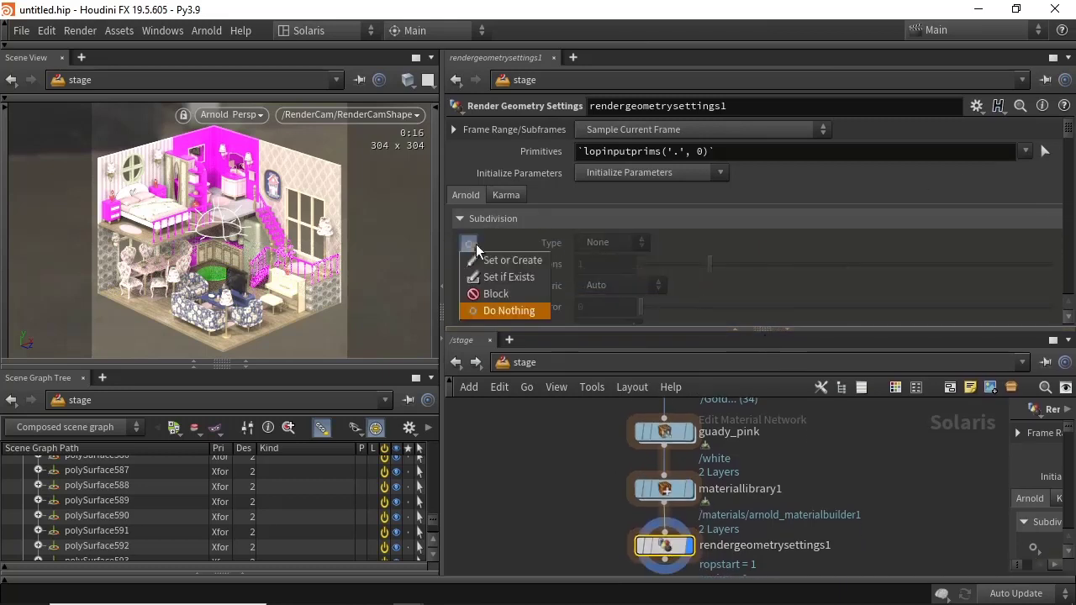
click(521, 264)
click(611, 242)
click(602, 264)
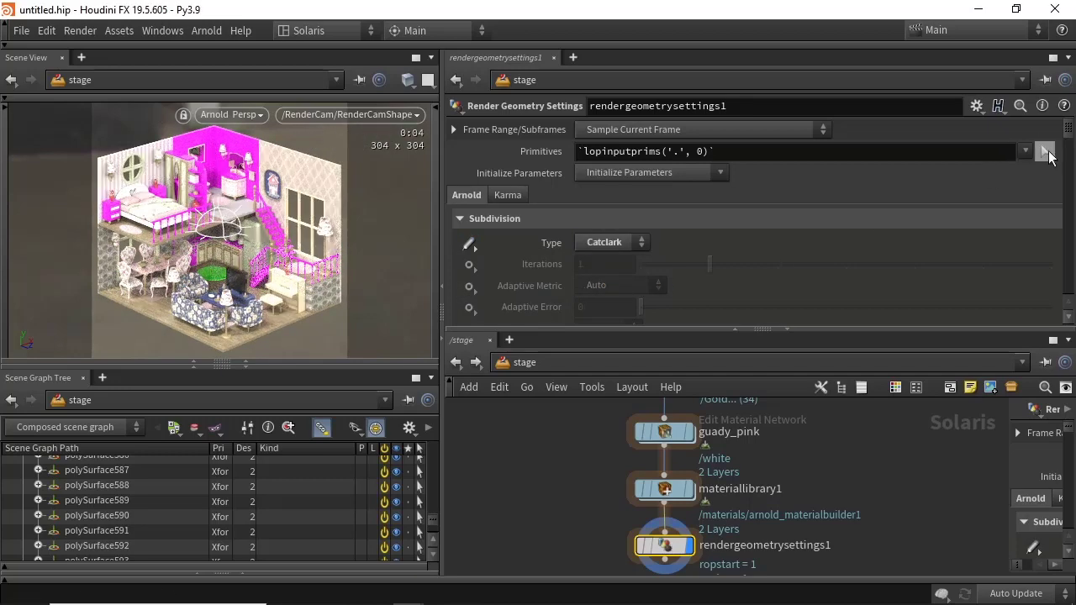
click(1045, 151)
click(194, 143)
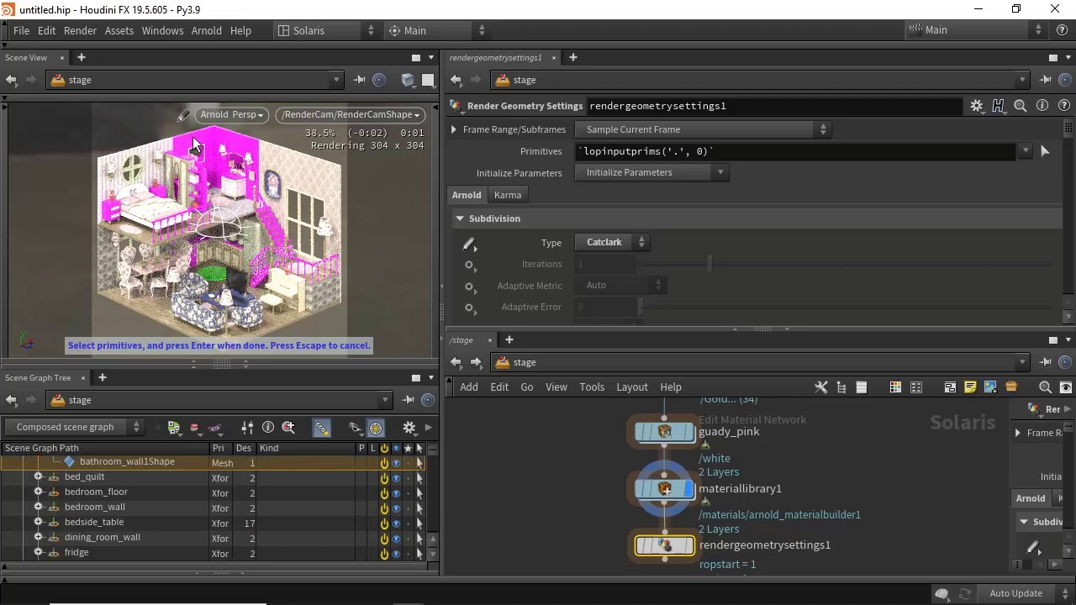
key(Return)
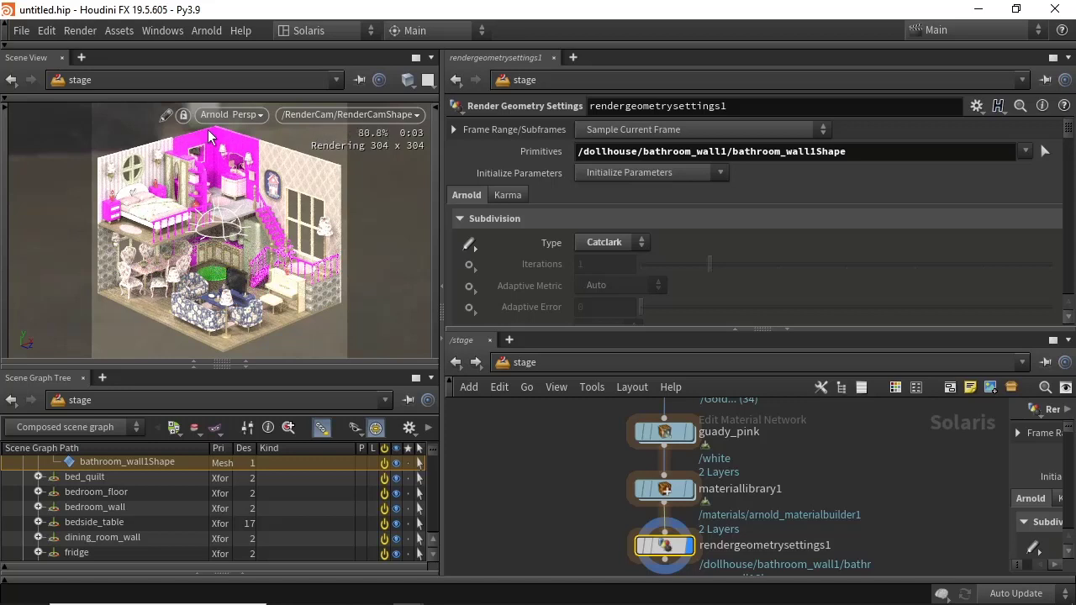
scroll(555, 404, down, 3)
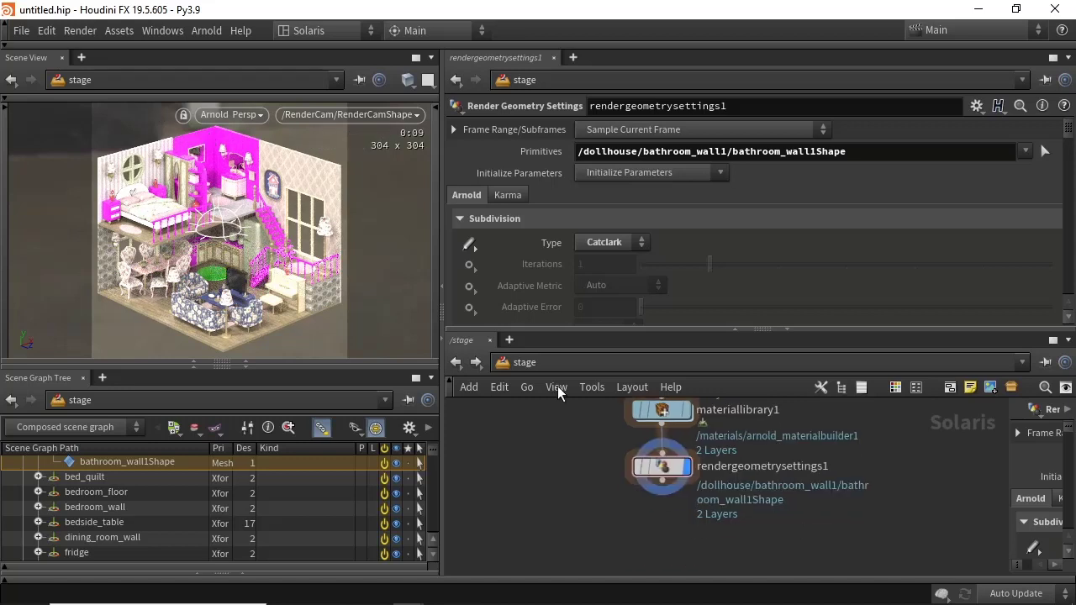
Step: Add an Arnold Render Settings node after rendergeometrysettings1
click(664, 484)
key(Tab)
text(arv)
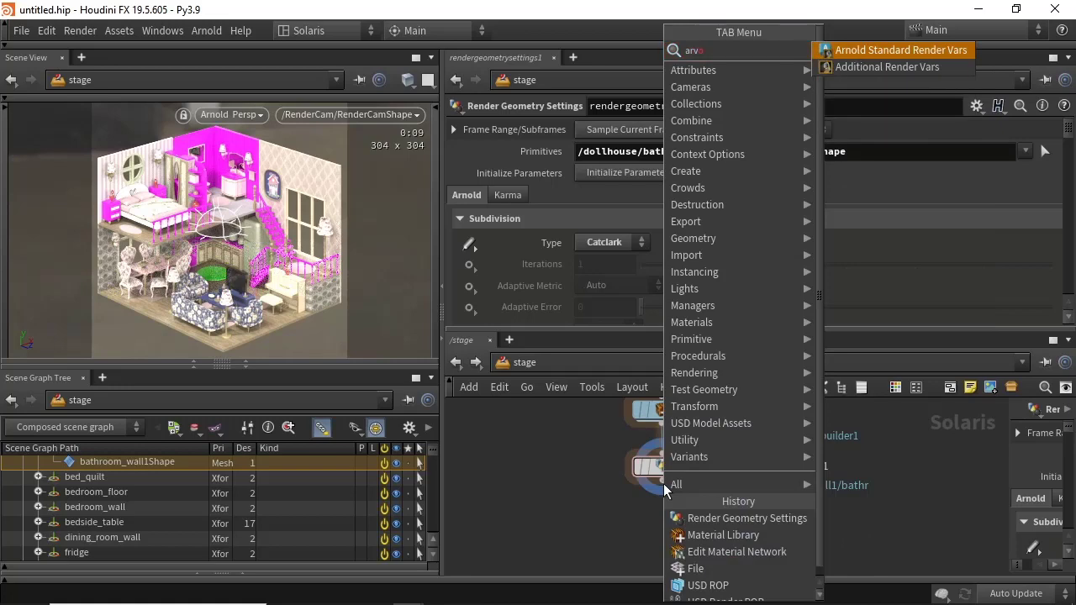
key(BackSpace)
text(n)
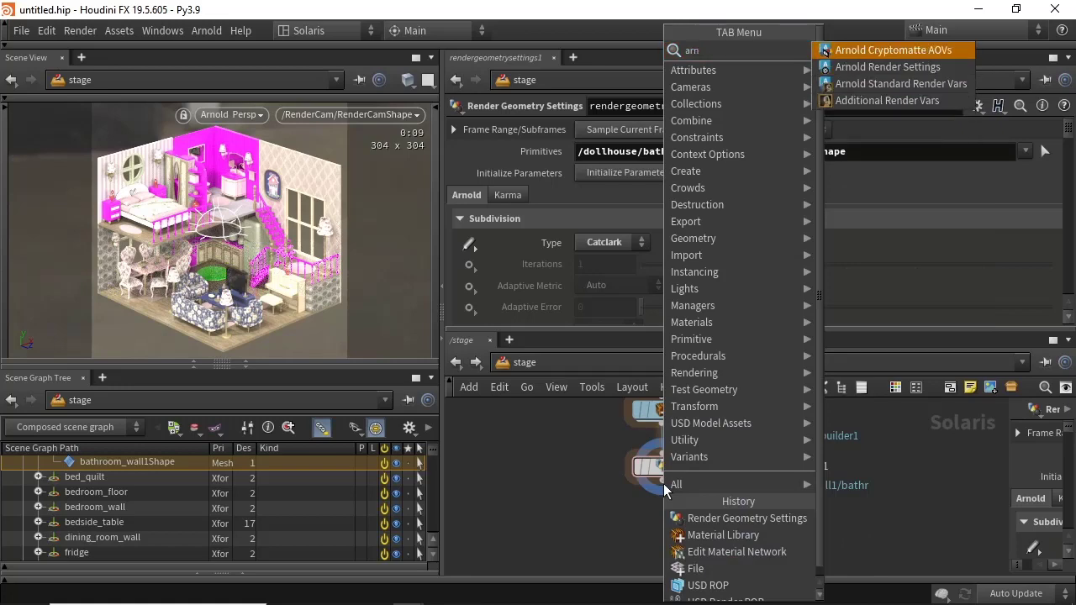
key(Down)
key(Return)
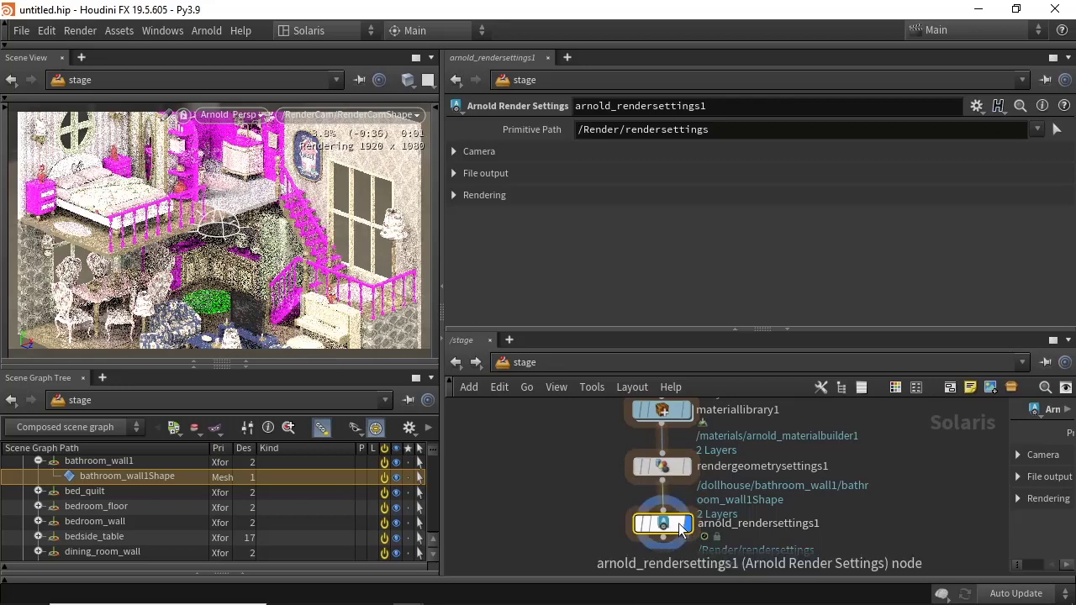
Step: Set the output image resolution to 600 x 338
click(527, 173)
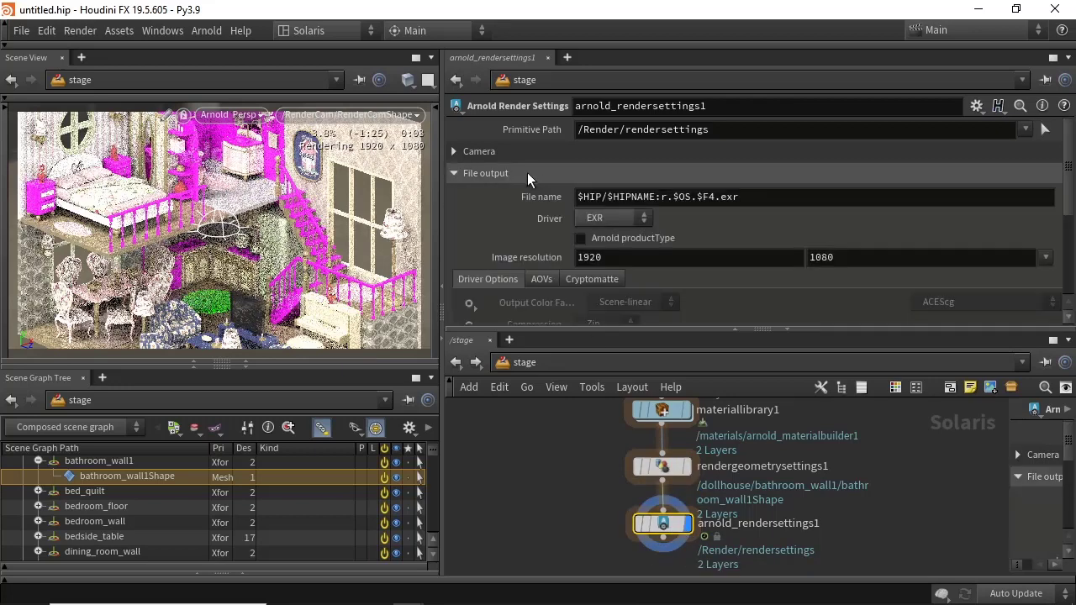
double_click(600, 258)
text(600)
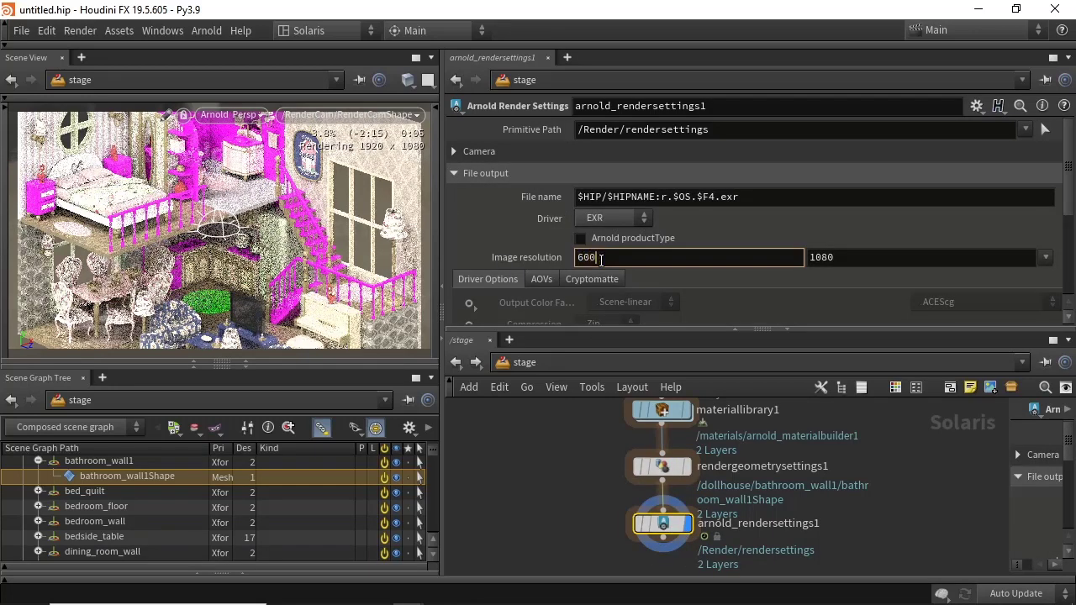
key(Tab)
text(338)
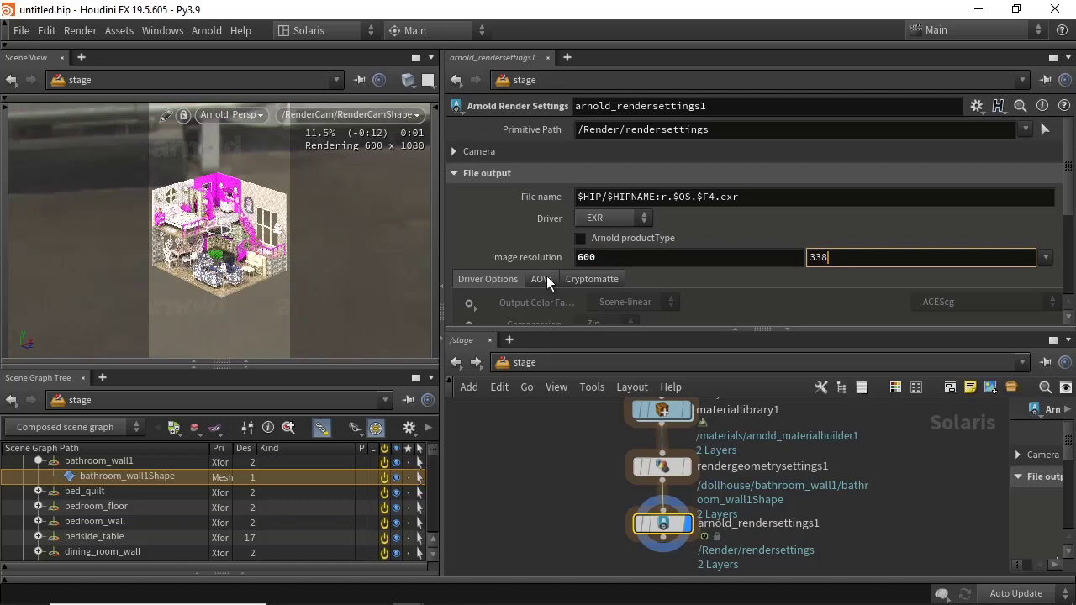
click(547, 279)
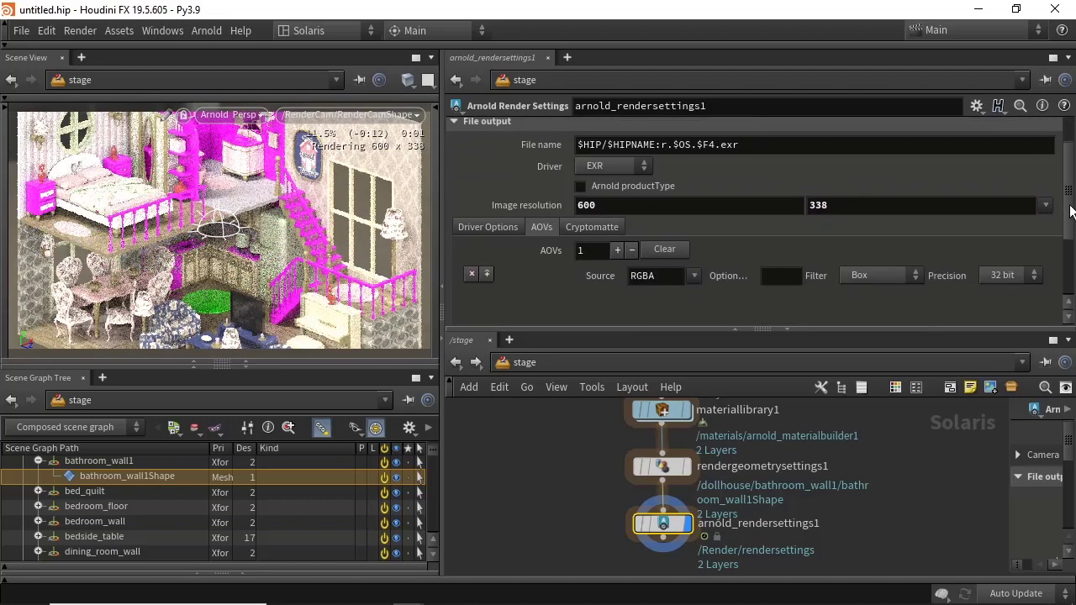
Step: Add two AOVs set to Direct Light and Indirect Light, and give the first AOV a Gaussian filter
scroll(1072, 242, down, 3)
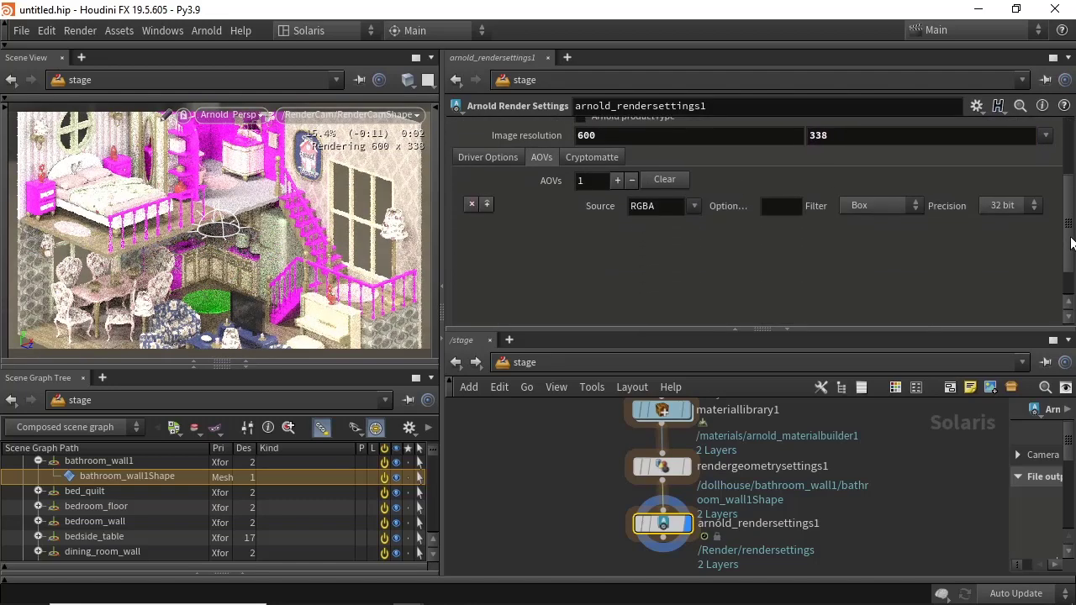
click(618, 179)
click(618, 179)
click(694, 225)
click(719, 261)
click(694, 247)
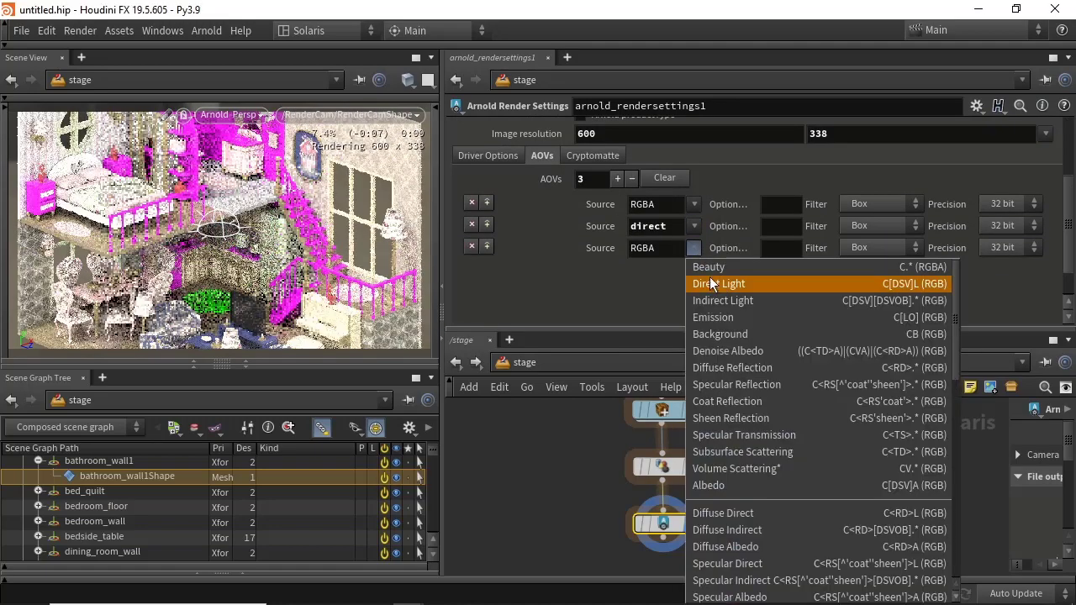
click(734, 301)
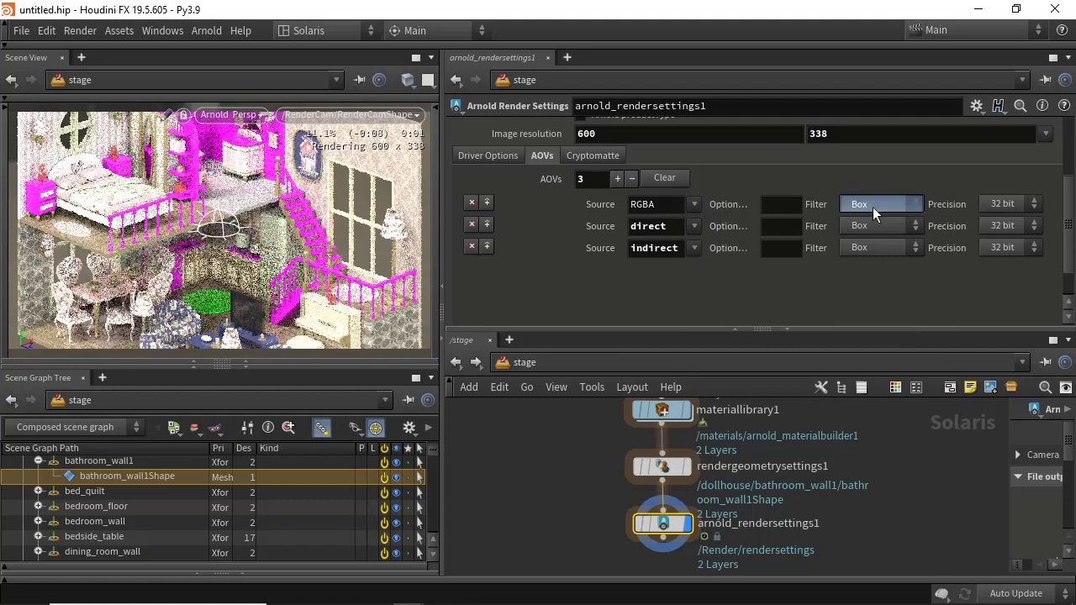
click(873, 207)
click(888, 322)
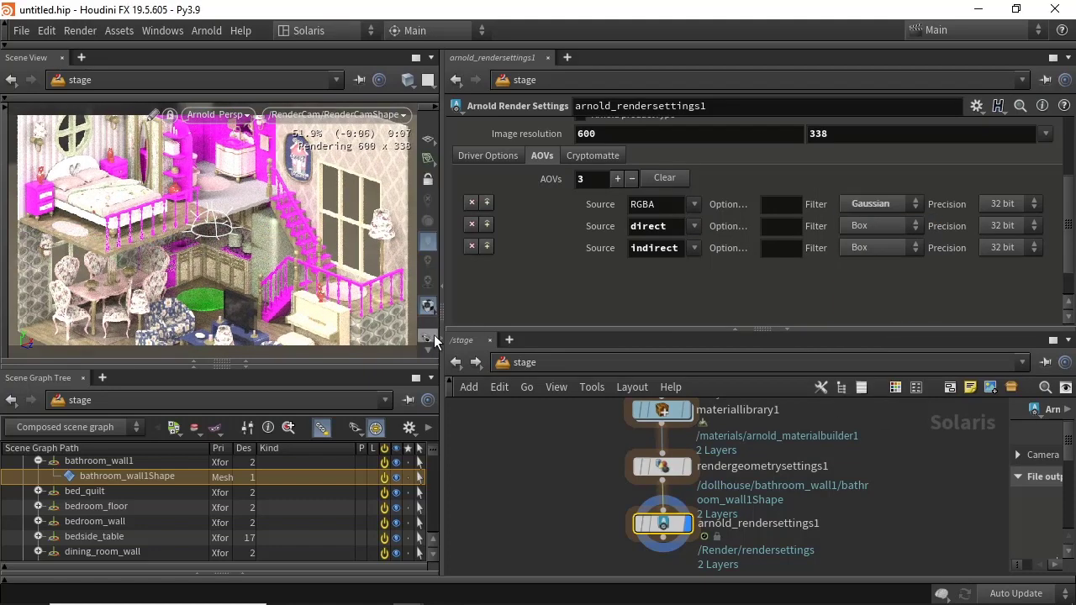
Step: Preview the direct and indirect lighting outputs in the viewport, then return to the RGBA render
scroll(429, 337, down, 4)
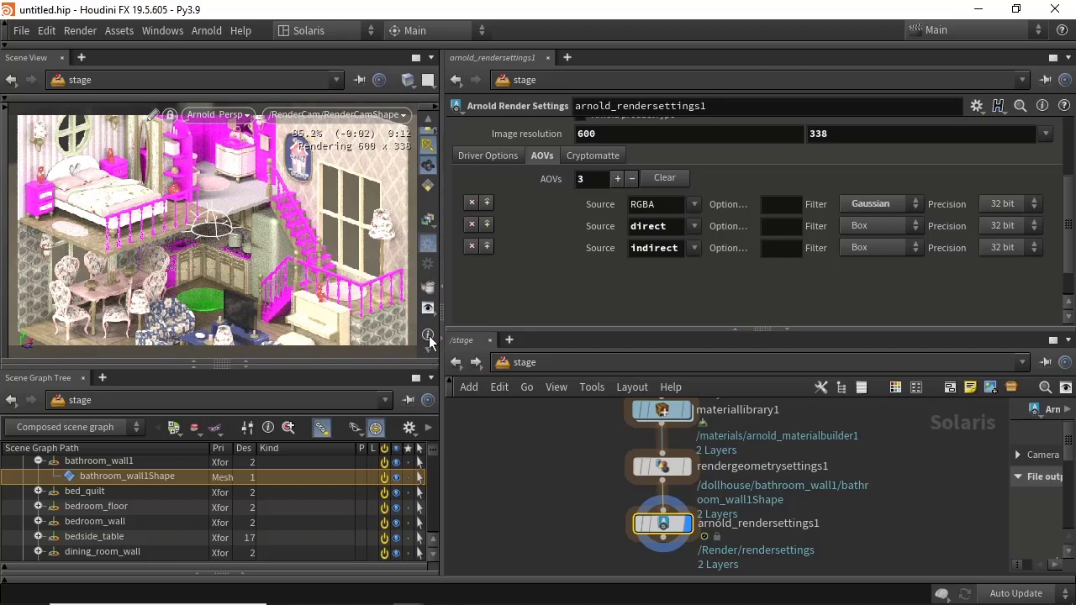
click(429, 219)
click(447, 272)
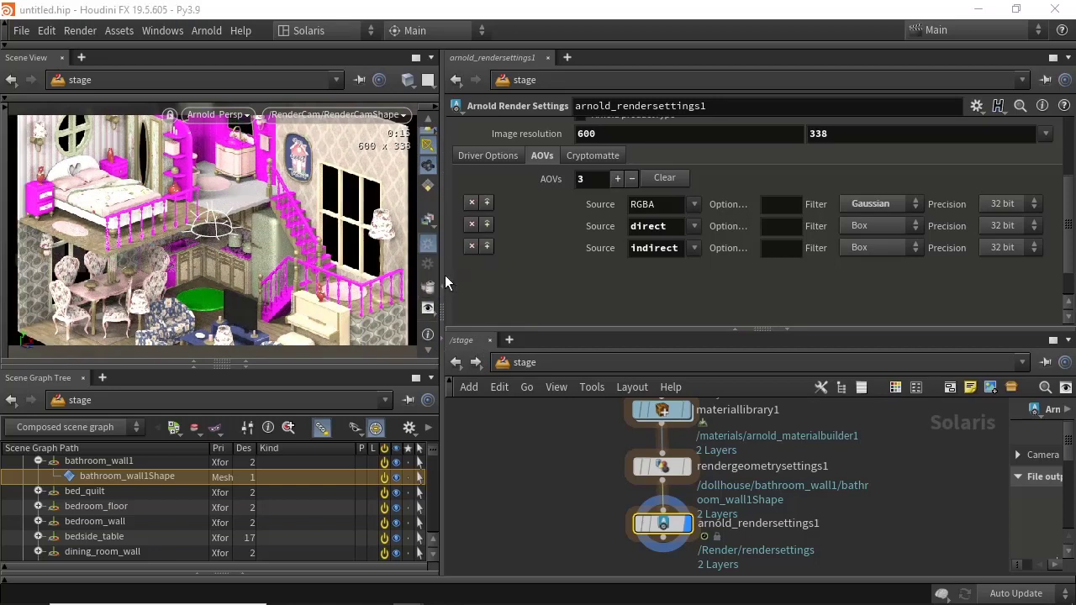
click(429, 243)
click(452, 286)
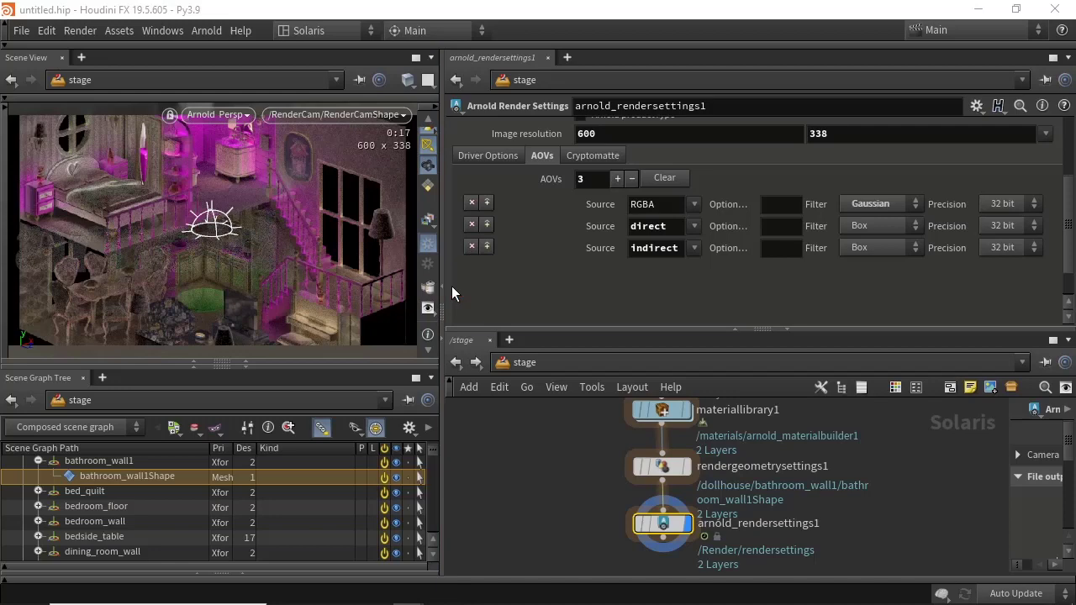
click(428, 220)
click(447, 253)
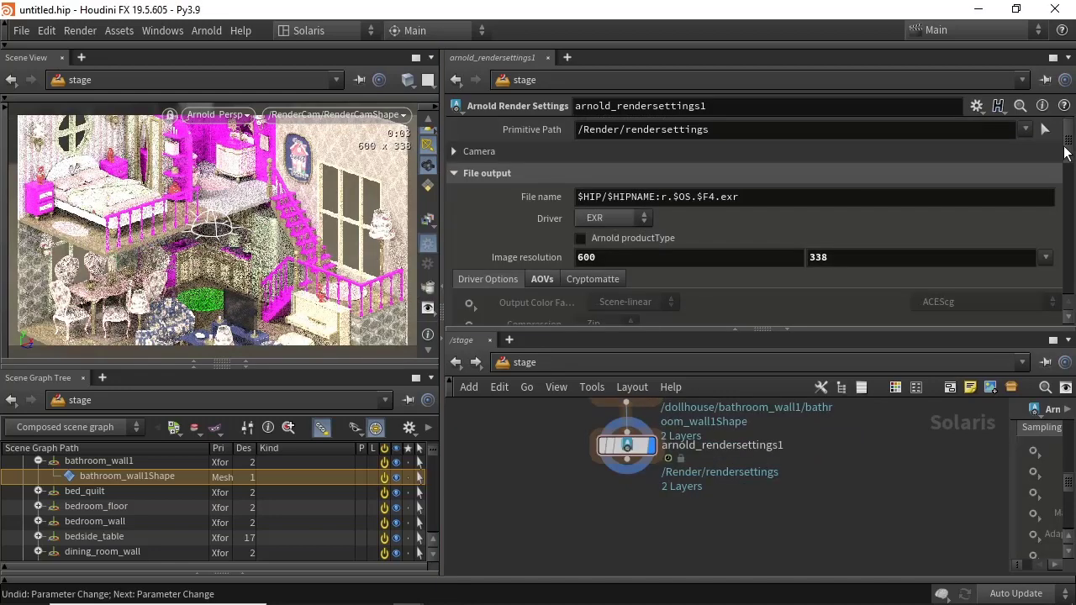
Step: Override Camera (AA) samples to 5 using Set or Create
drag(1066, 152, 1068, 227)
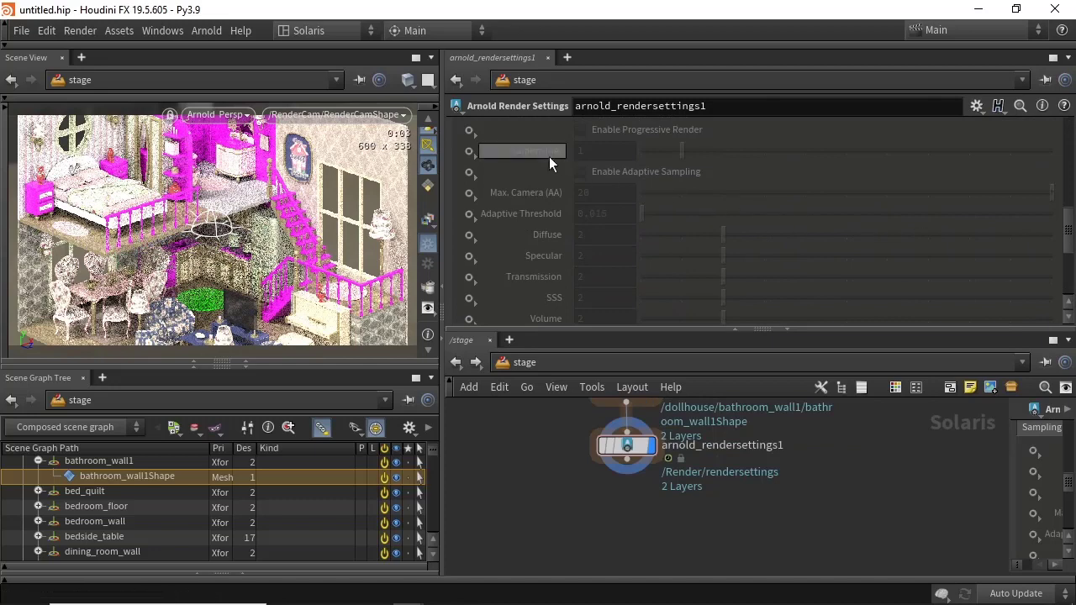
click(471, 150)
click(486, 168)
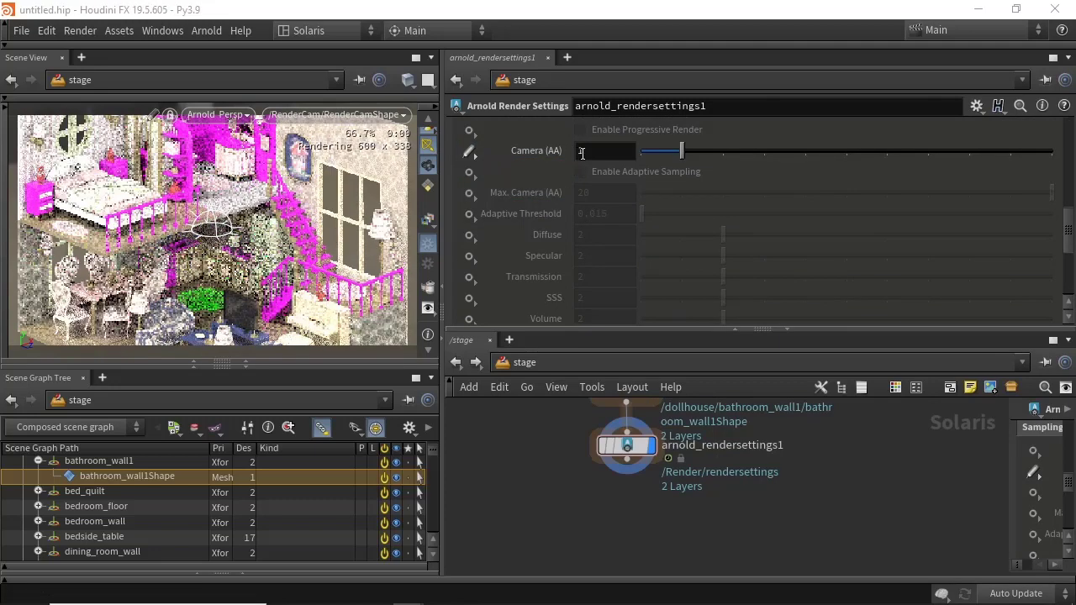
click(584, 152)
key(Return)
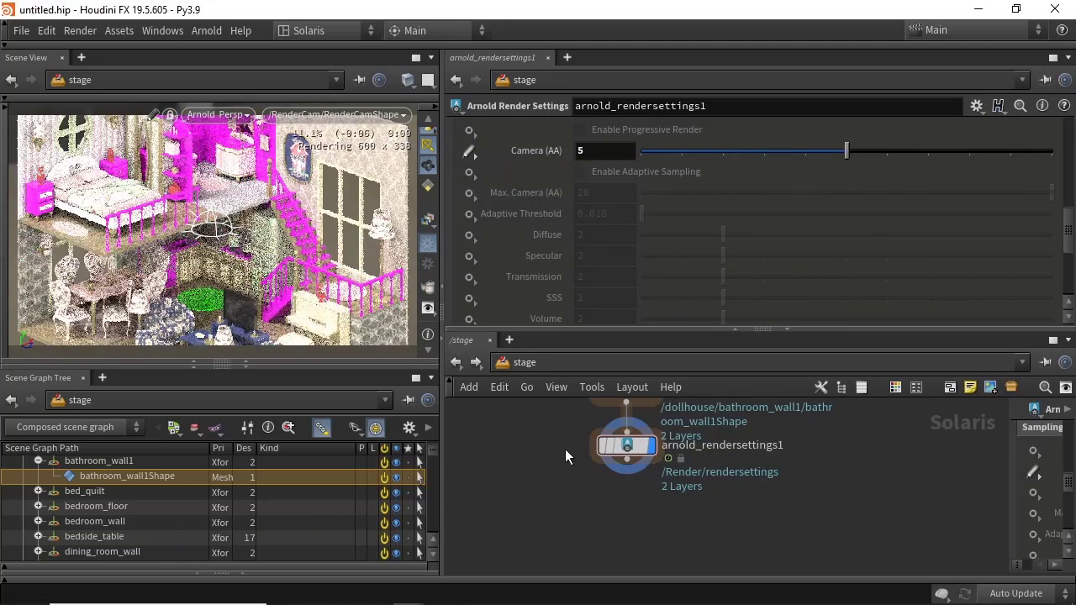
Step: Render the frame to MPlay through a temporary USD Render ROP using the Arnold delegate, then delete the ROP
key(Tab)
text(us)
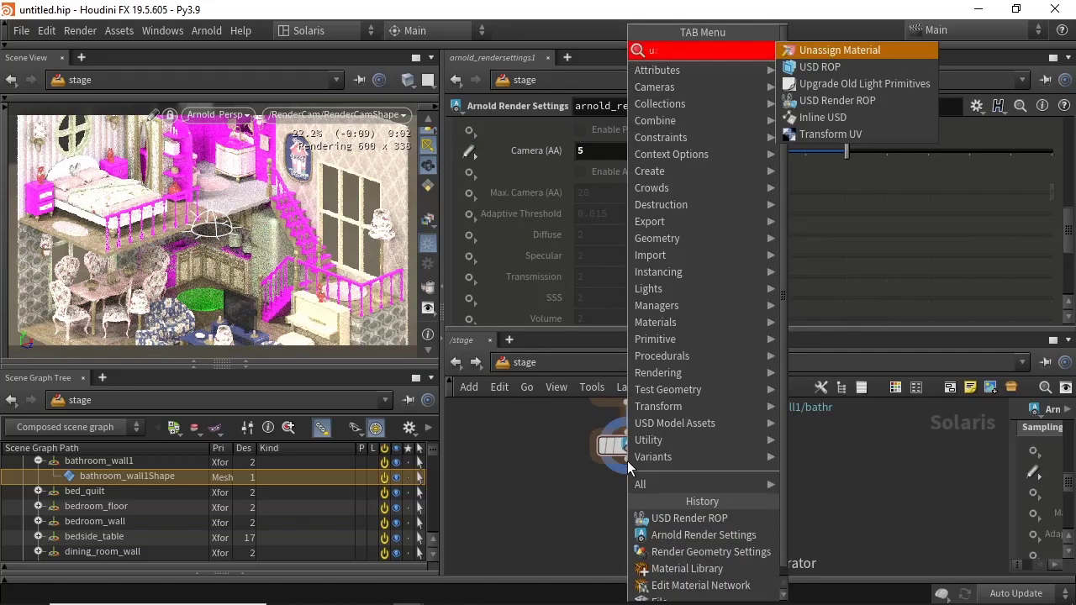
key(Down)
key(Down)
key(Down)
key(Return)
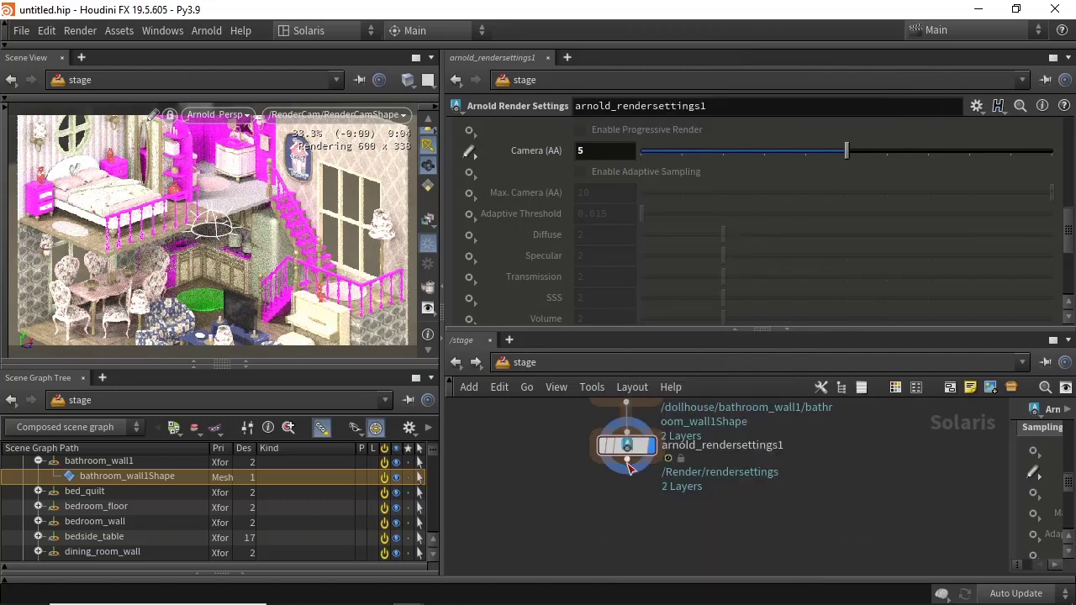
click(626, 502)
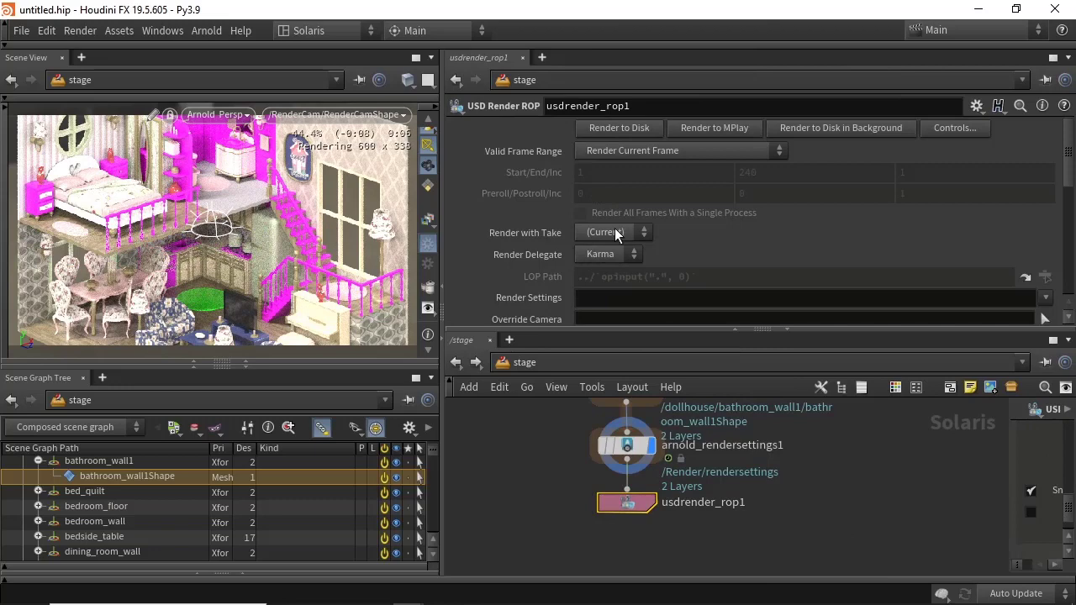
click(601, 255)
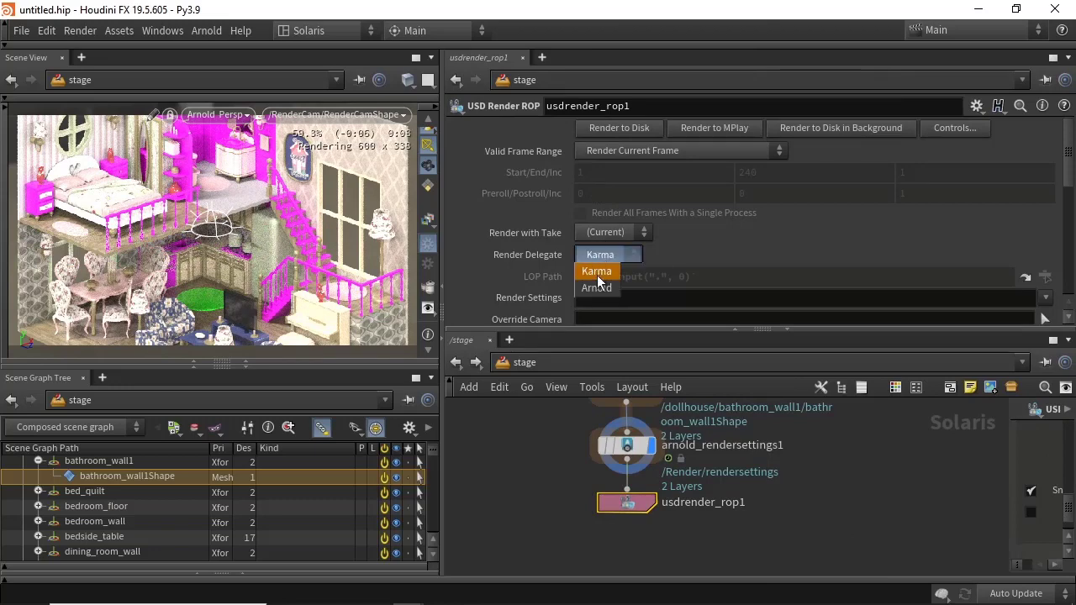
click(599, 291)
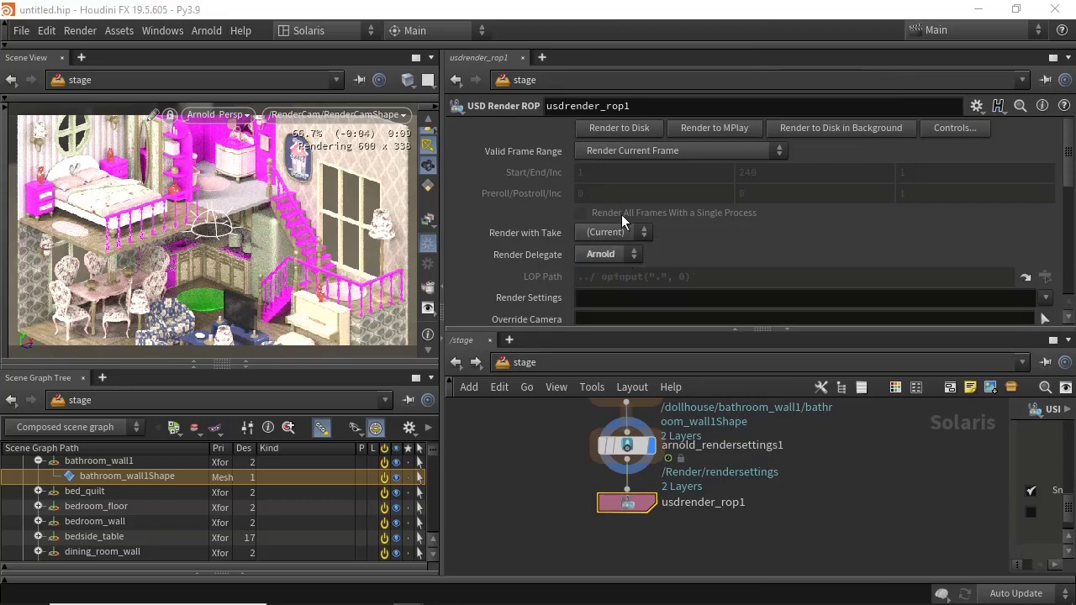
click(705, 128)
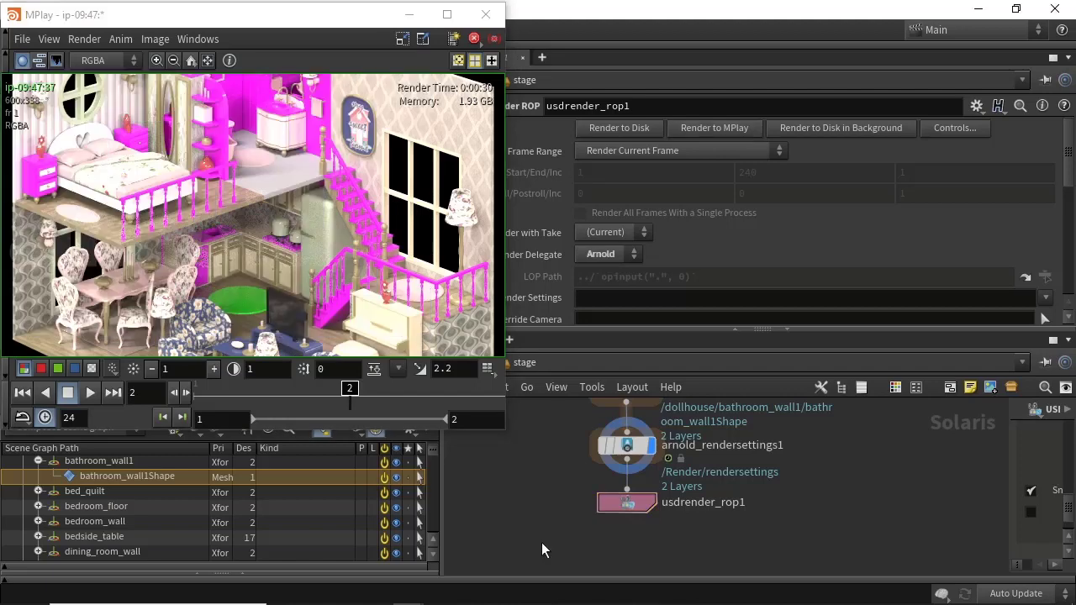
key(Delete)
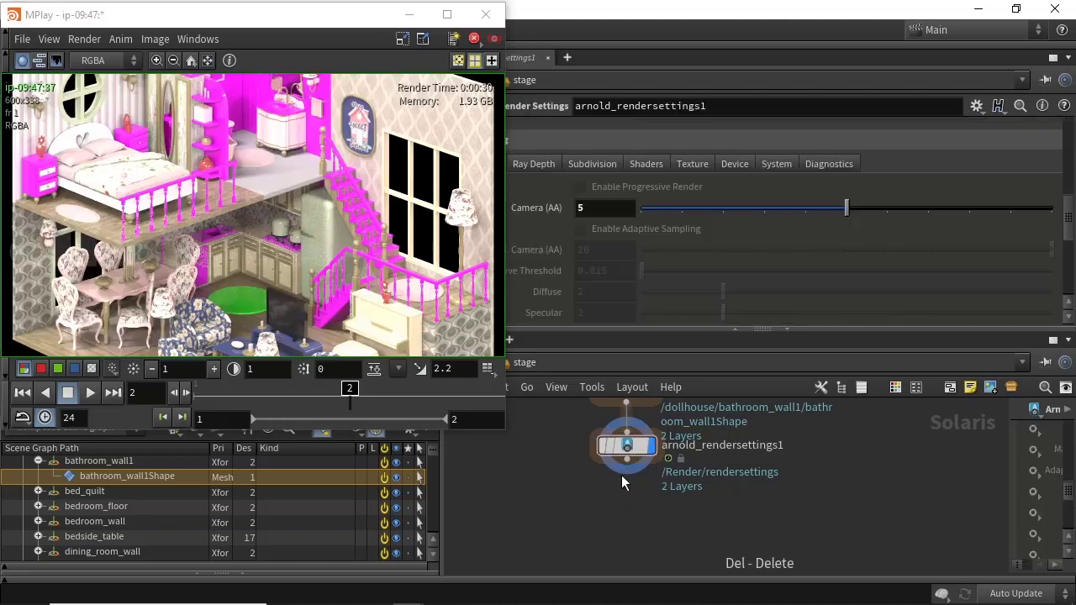
Step: Add a USD ROP node below the Arnold render settings
key(Tab)
text(us)
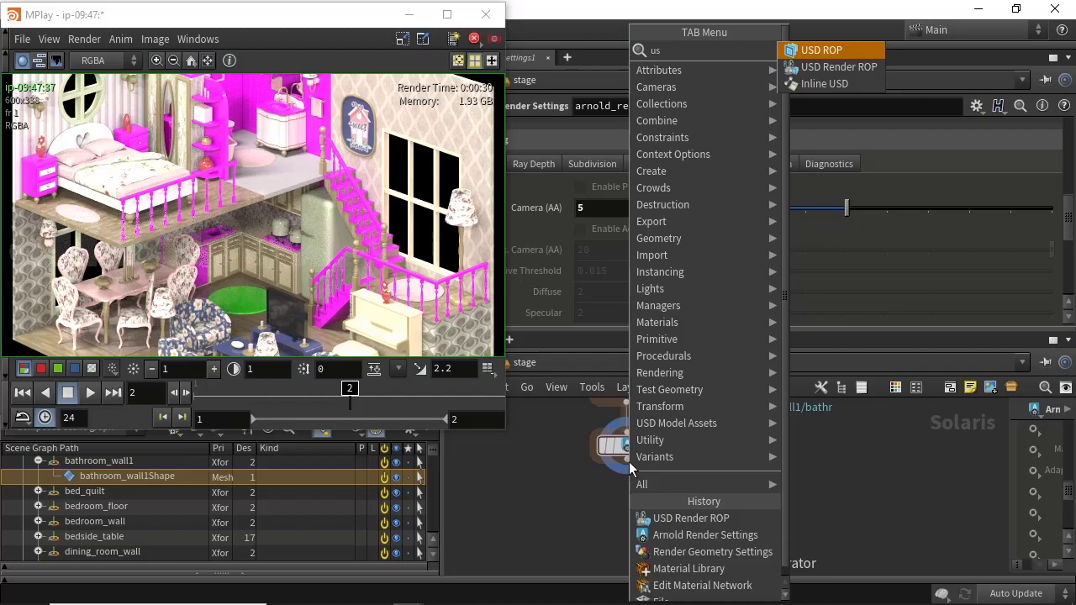
key(Return)
click(629, 502)
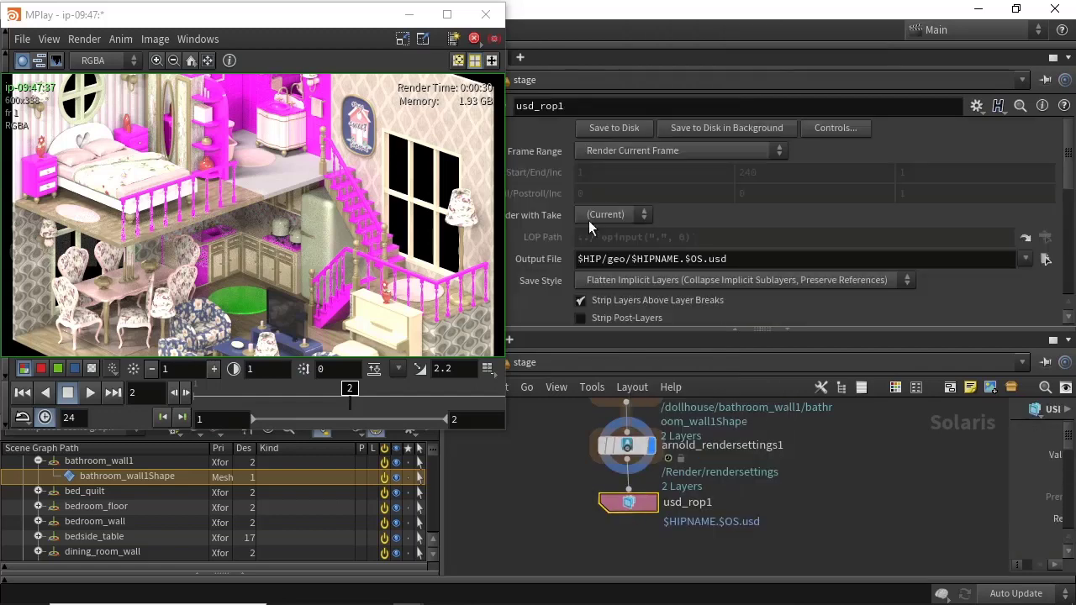
Step: Set the USD ROP output file to dollhouse.usd in Documents and close the MPlay window
click(1047, 259)
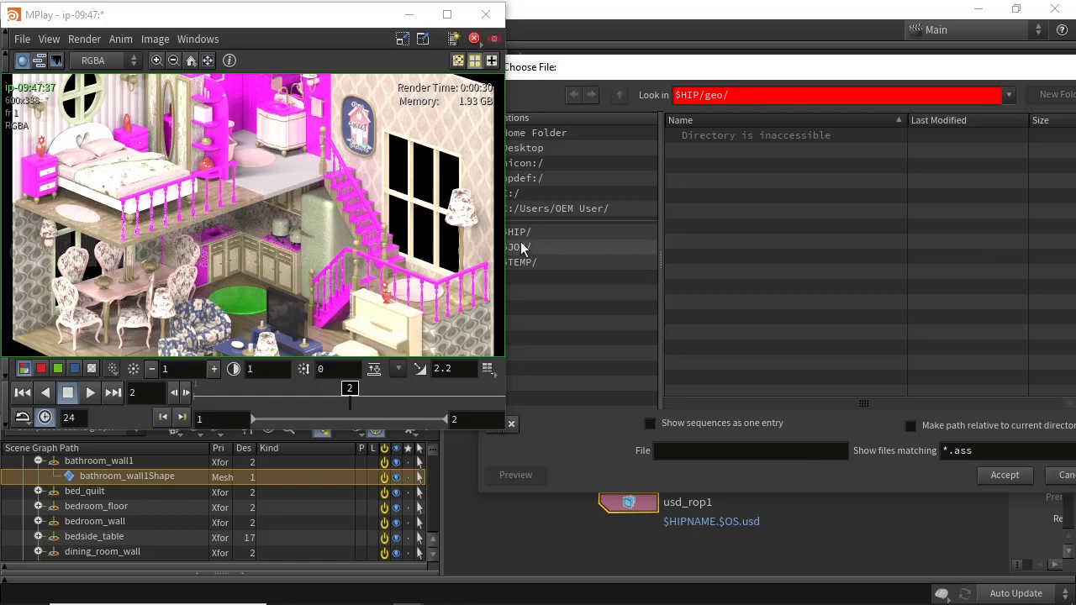
click(580, 209)
click(699, 451)
text(dollhouse.usd)
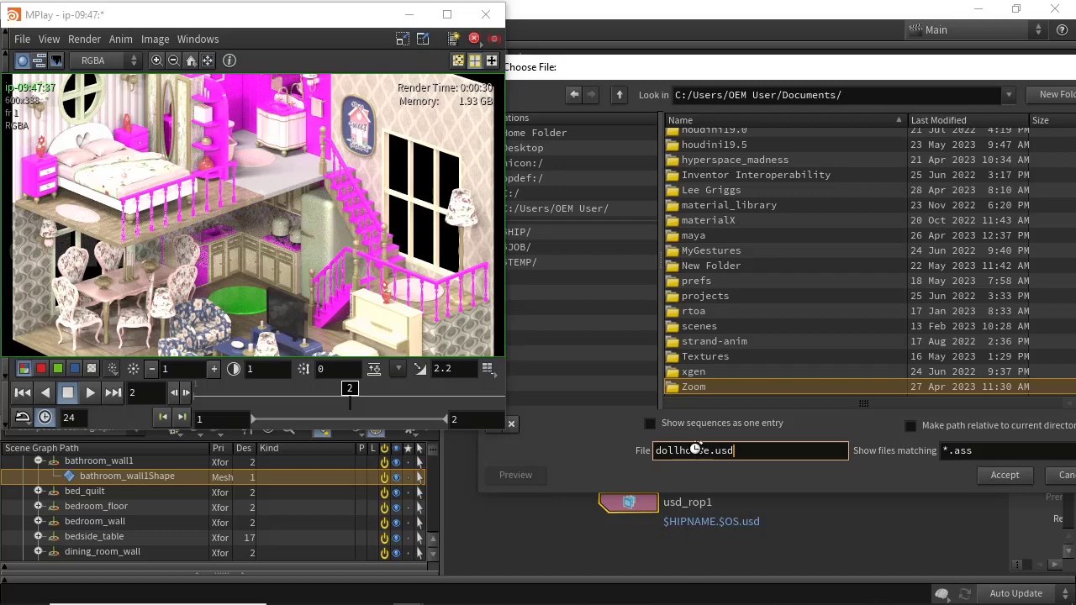
key(Return)
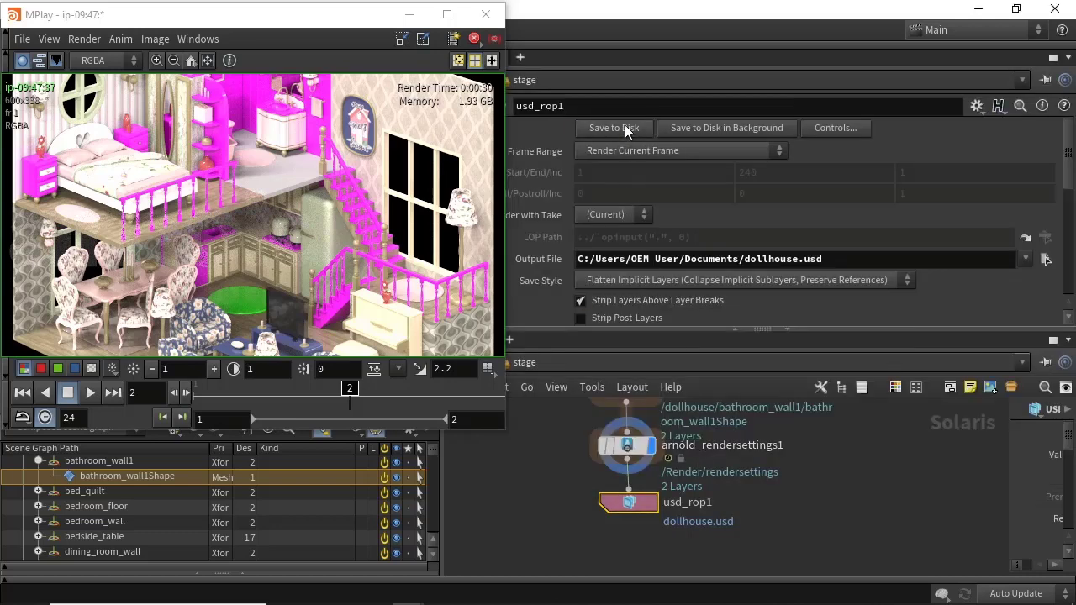
click(486, 19)
click(486, 19)
Step: In Maya, load Documents\dollhouse.usd via Stage From File and show the Outliner and Attribute Editor
key(alt+Tab)
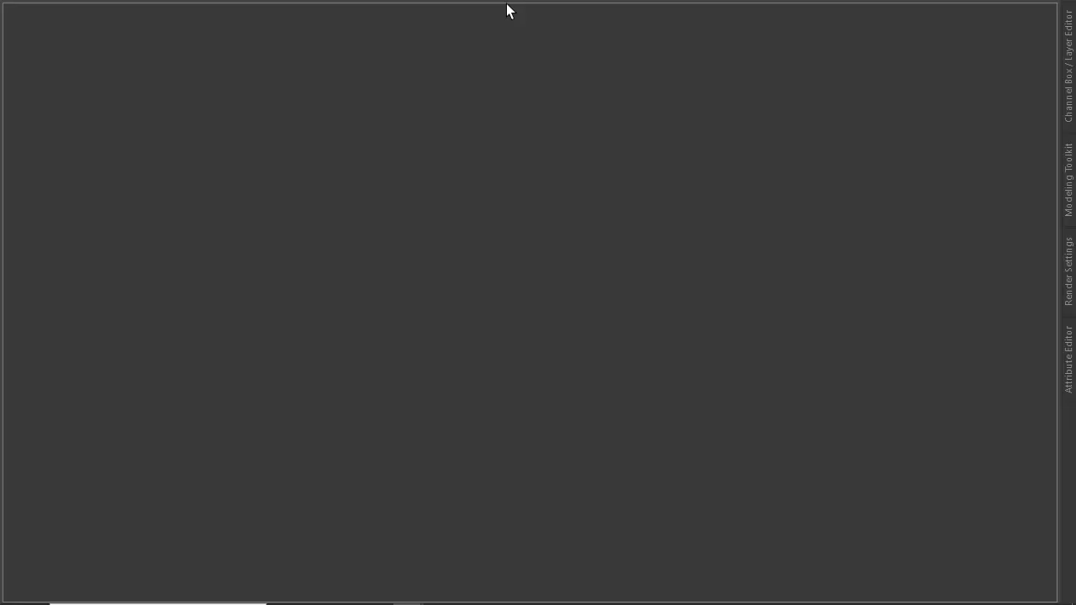
key(ctrl+f)
text(sta)
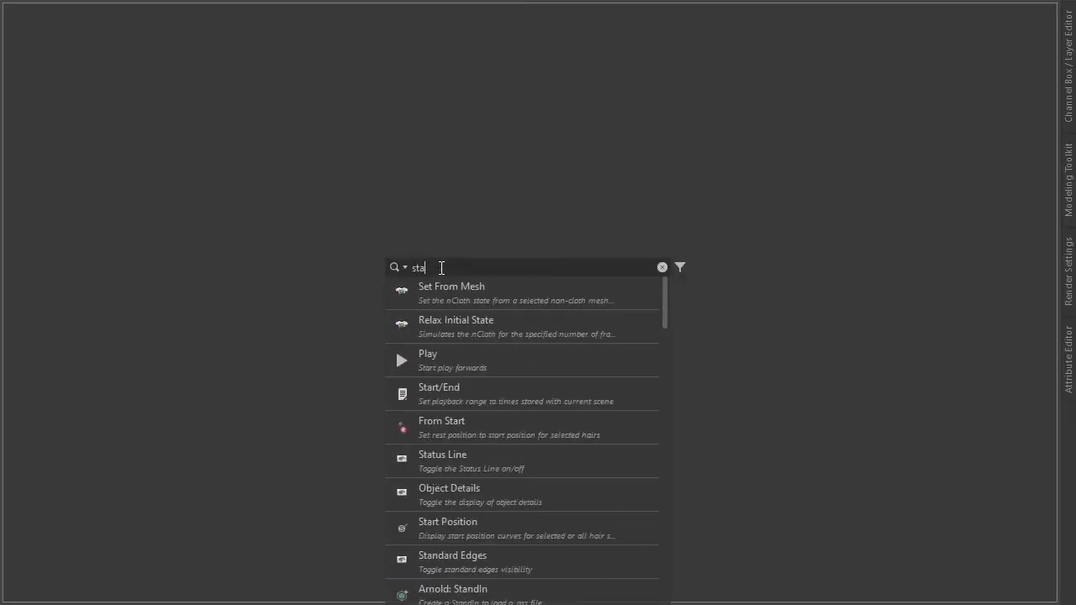
text(ge)
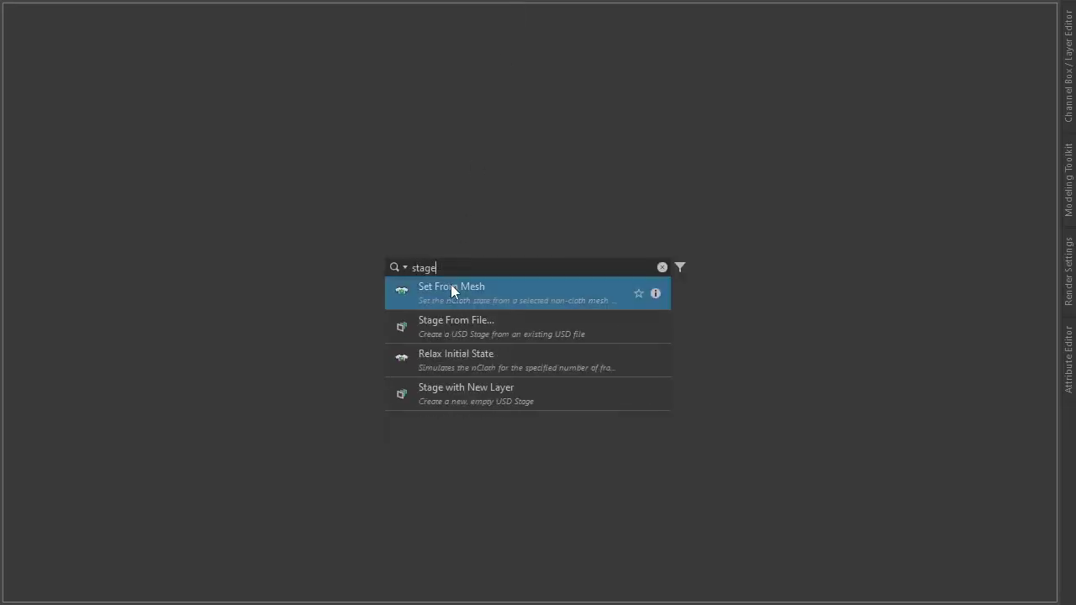
click(454, 326)
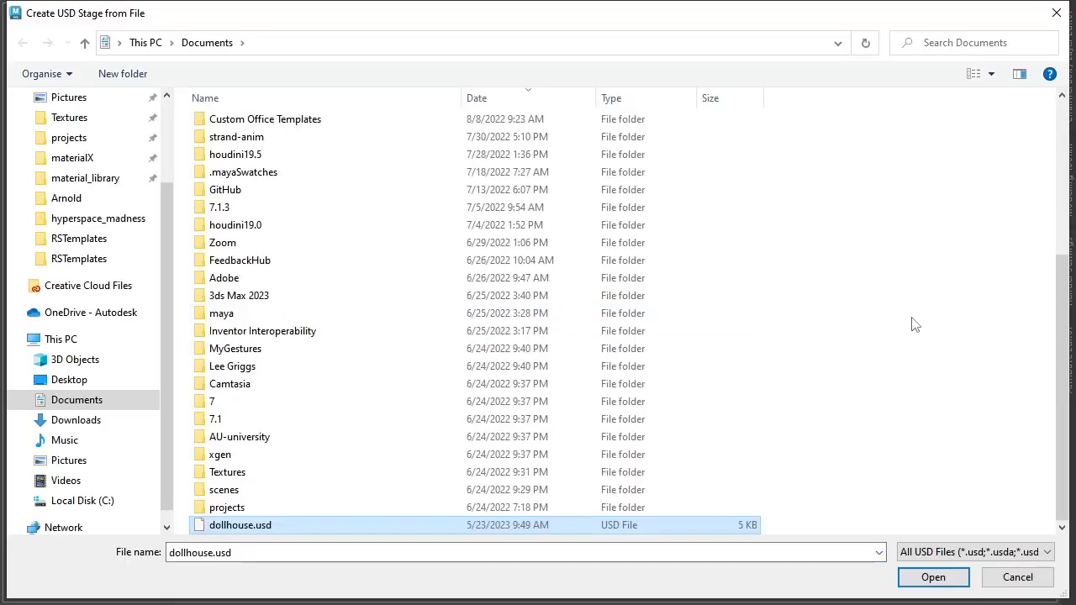
key(Return)
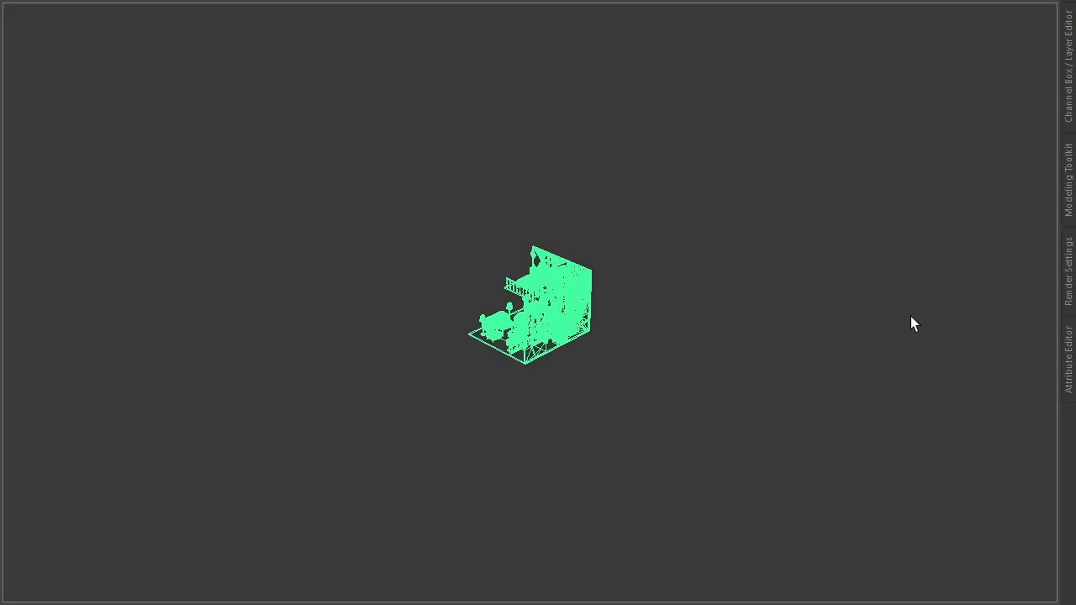
key(ctrl+a)
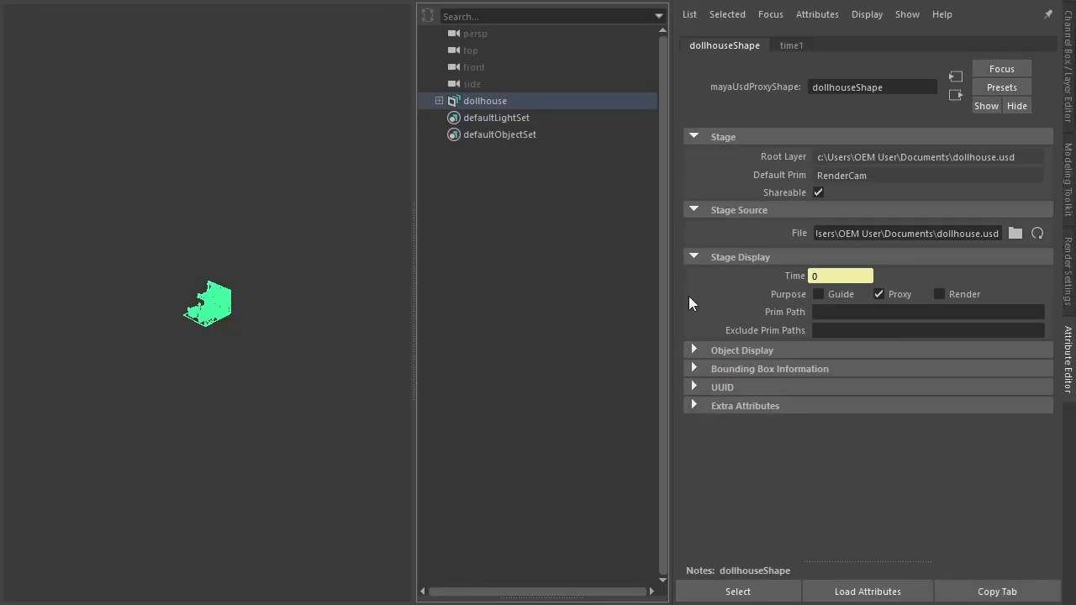
Step: Look through the dollhouse RenderCam and render the viewport with Arnold
key(space)
click(425, 147)
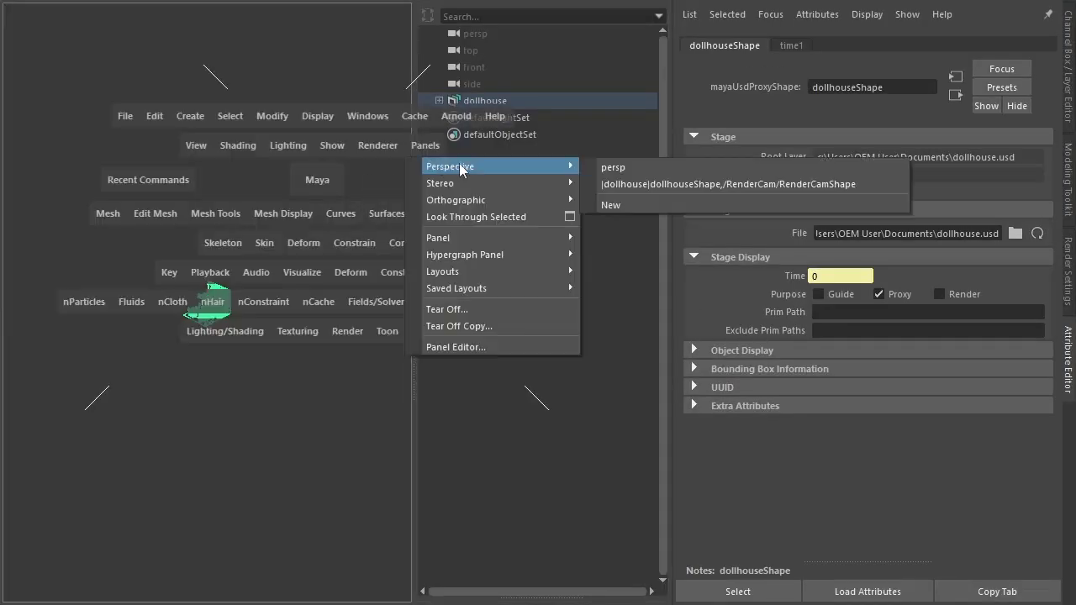
click(653, 181)
key(space)
click(368, 135)
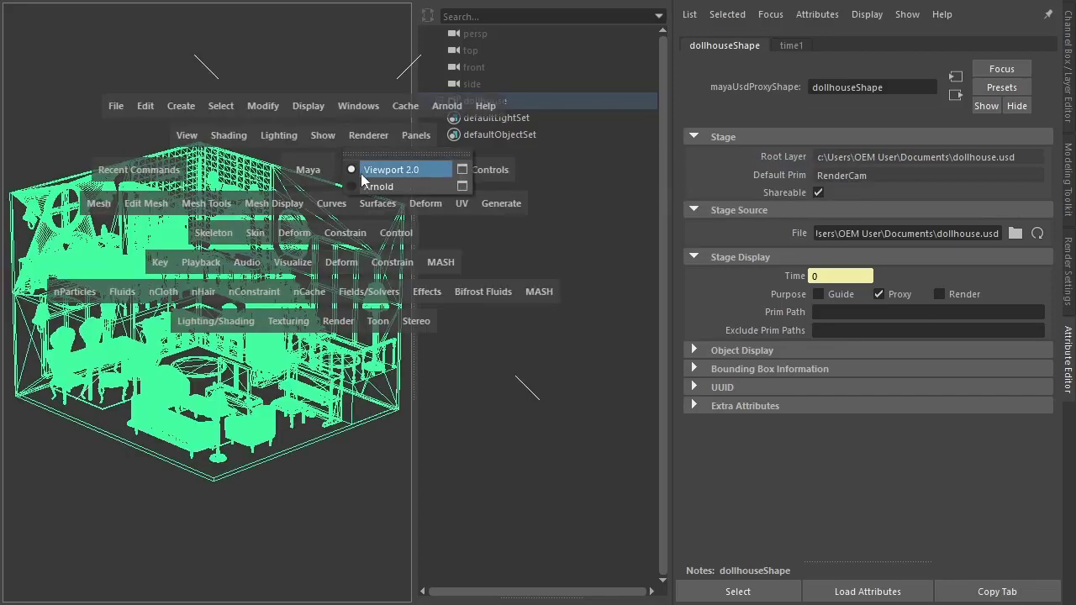
click(375, 187)
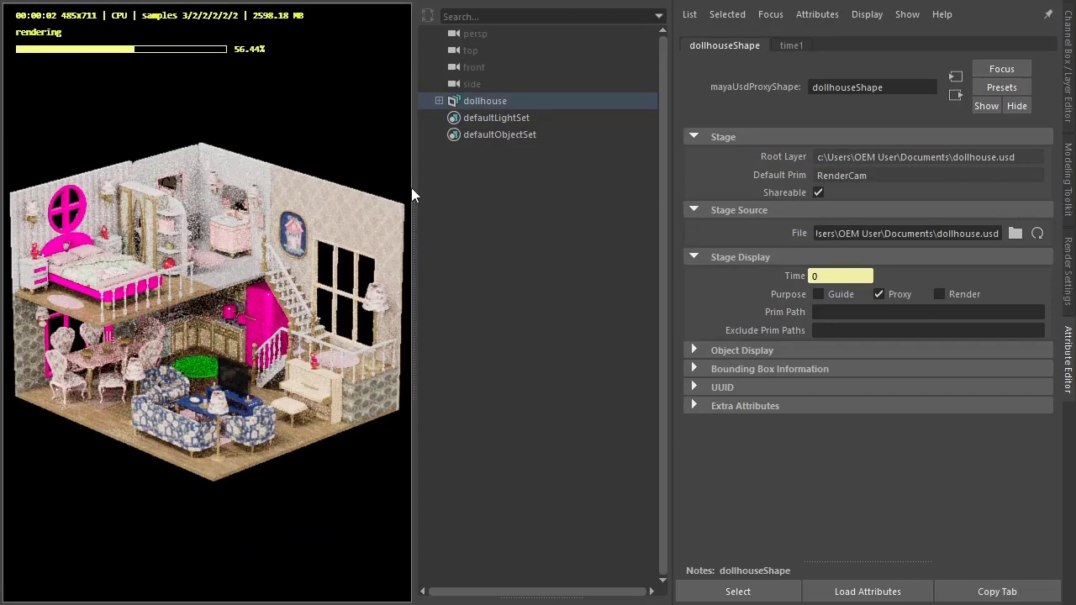
Step: Frame the bathroom wall and tumble the view closer into the bathroom
click(184, 165)
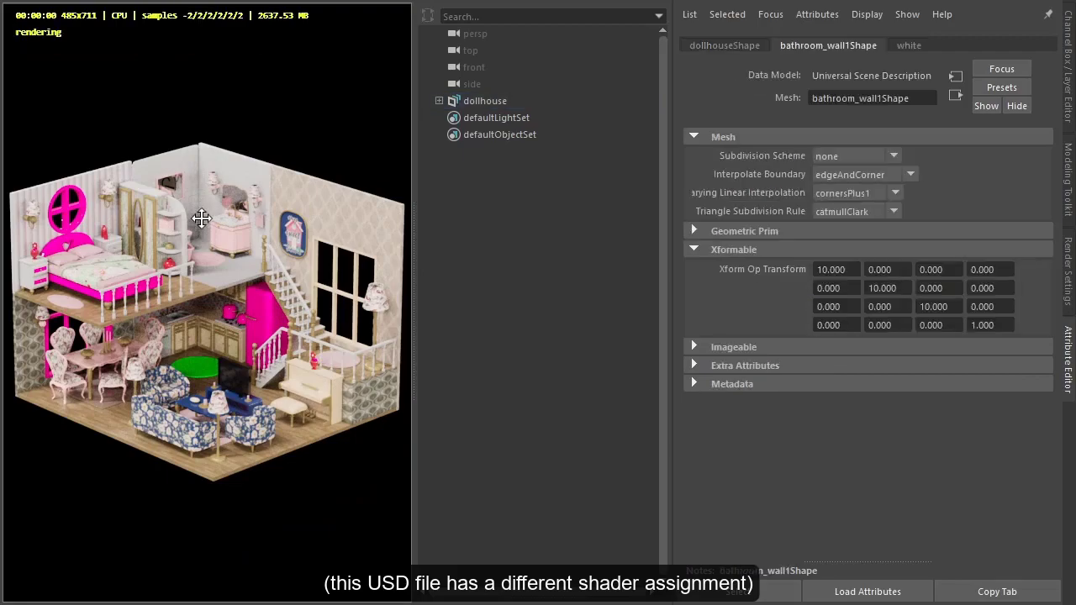
key(ctrl+a)
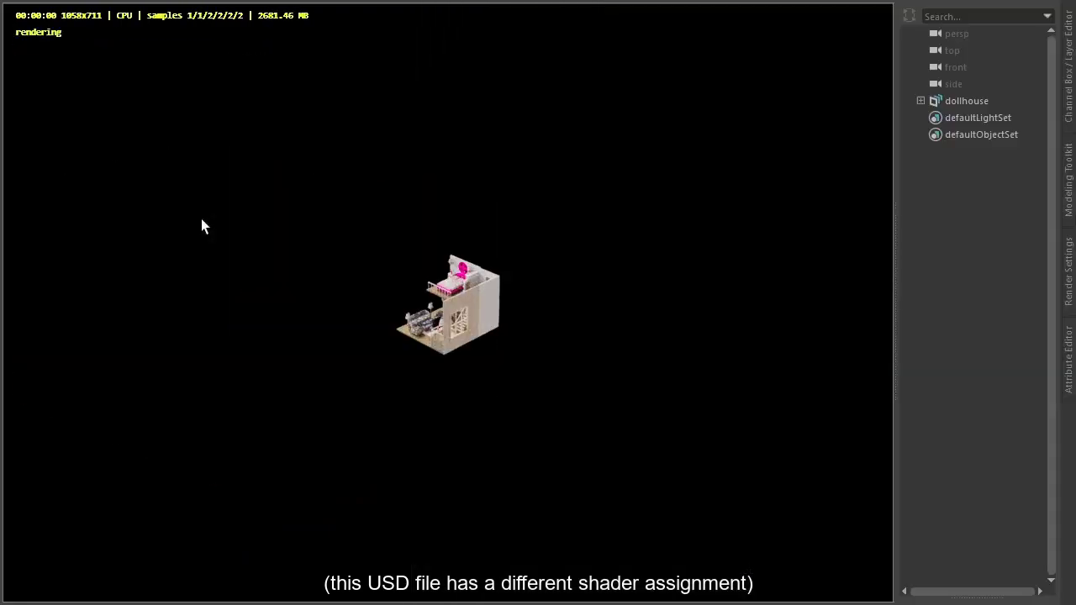
key(f)
alt+drag(332, 279, 423, 253)
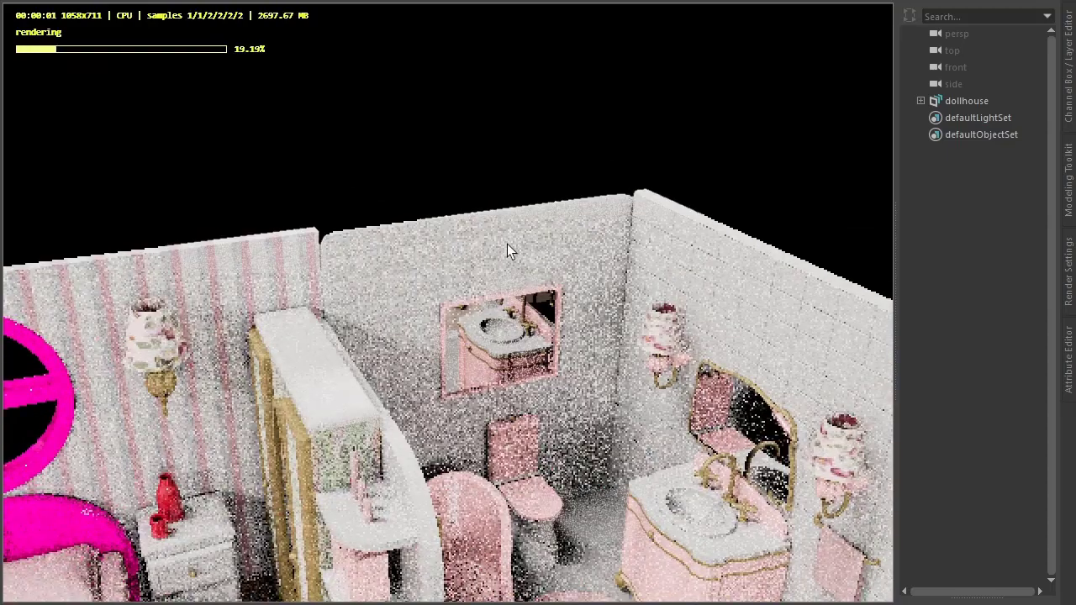